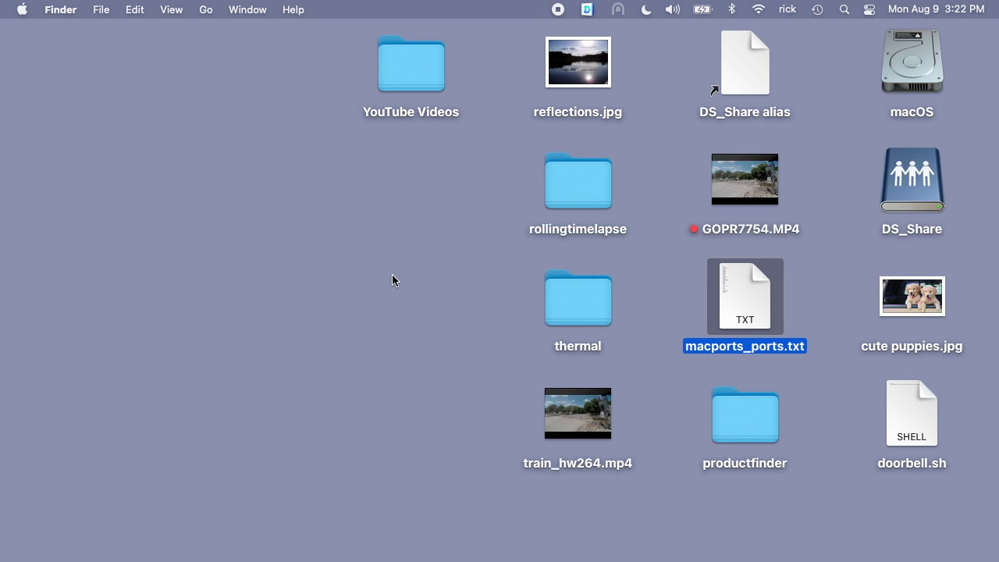
Launch Amcrest IP Config from Spotlight search.
key(super+space)
text(Amcrest IP Config)
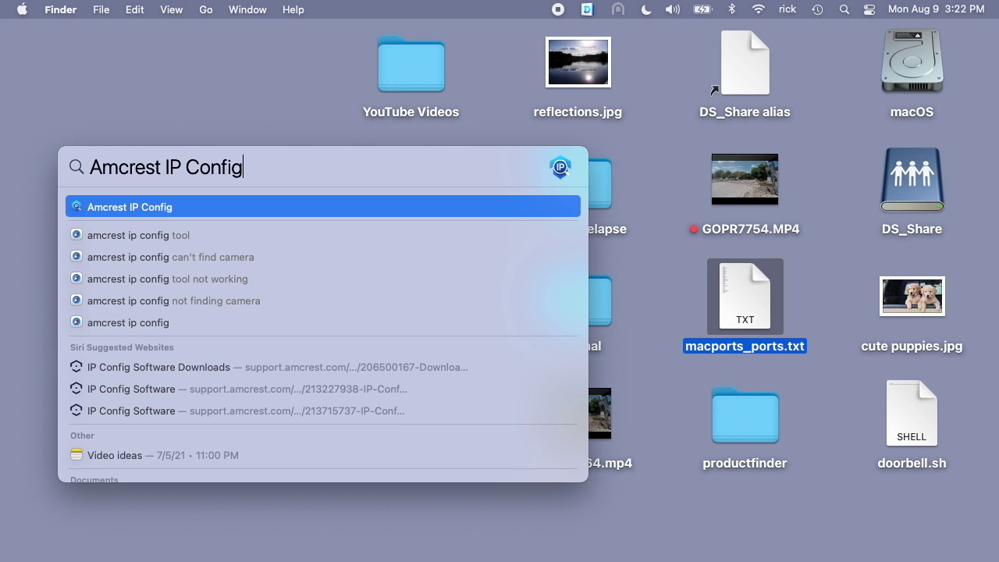
key(Return)
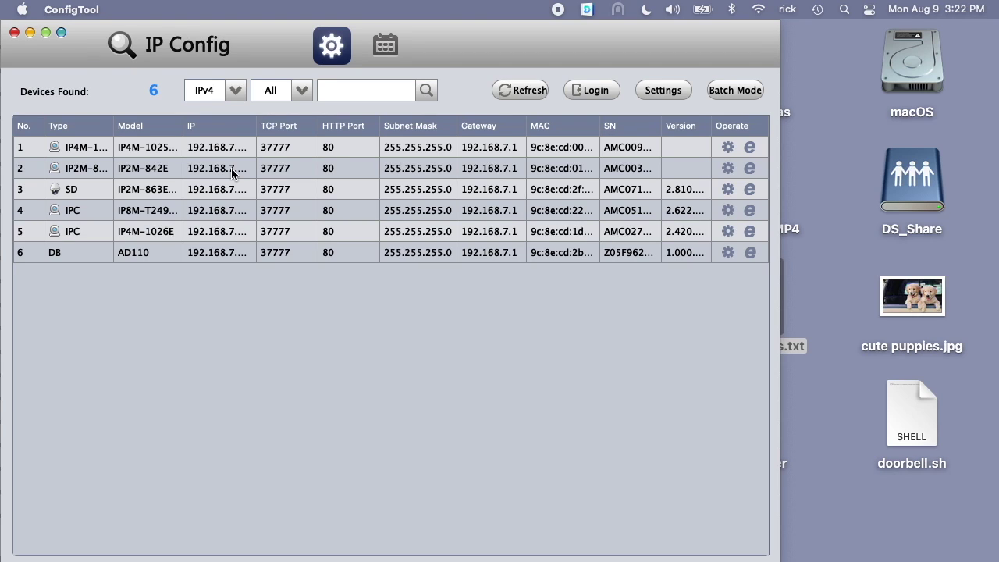
List all discovered devices with the IP filter set to All, select the 192.168.7.238 camera, and quit.
drag(114, 126, 182, 139)
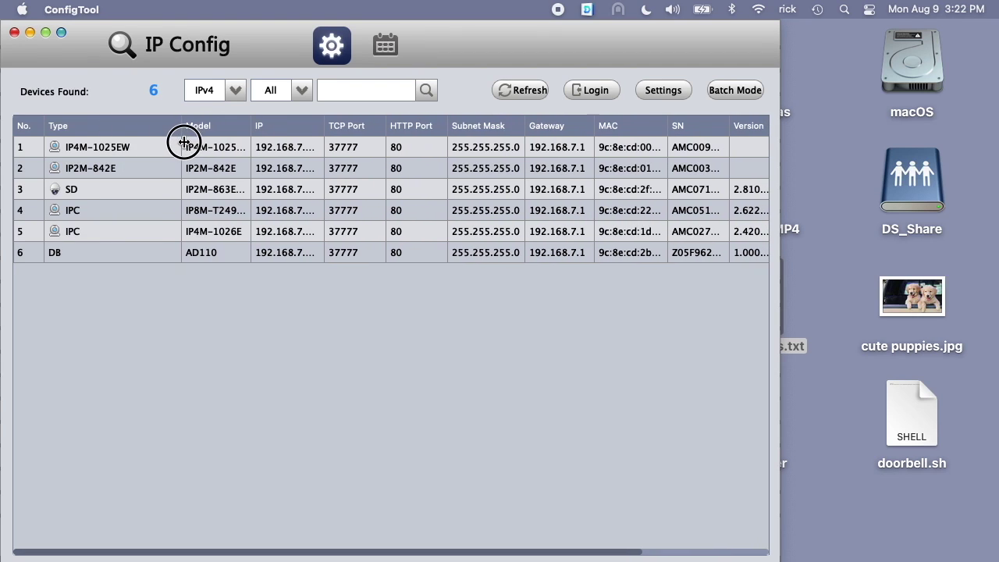
click(234, 90)
click(210, 108)
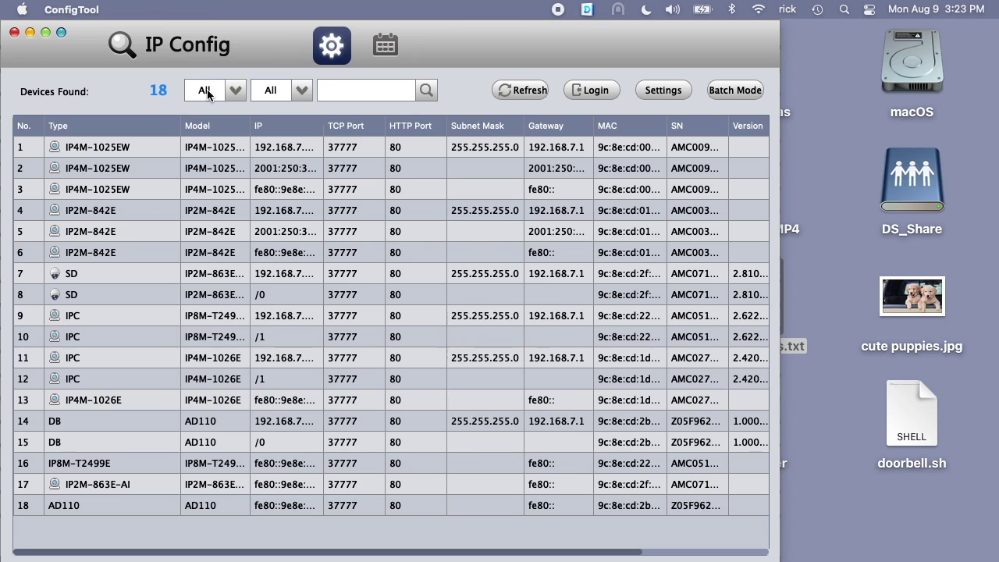
click(502, 96)
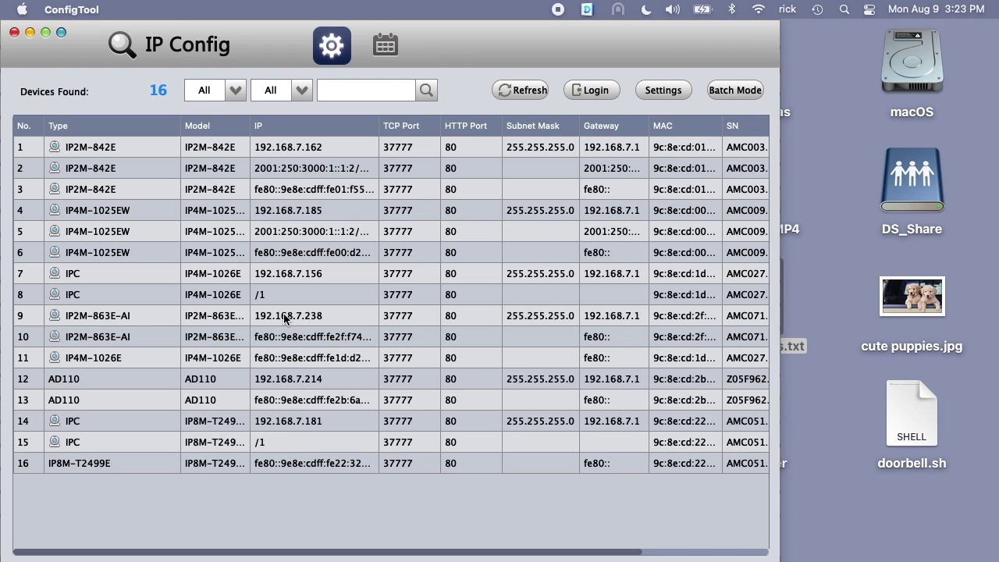
click(266, 320)
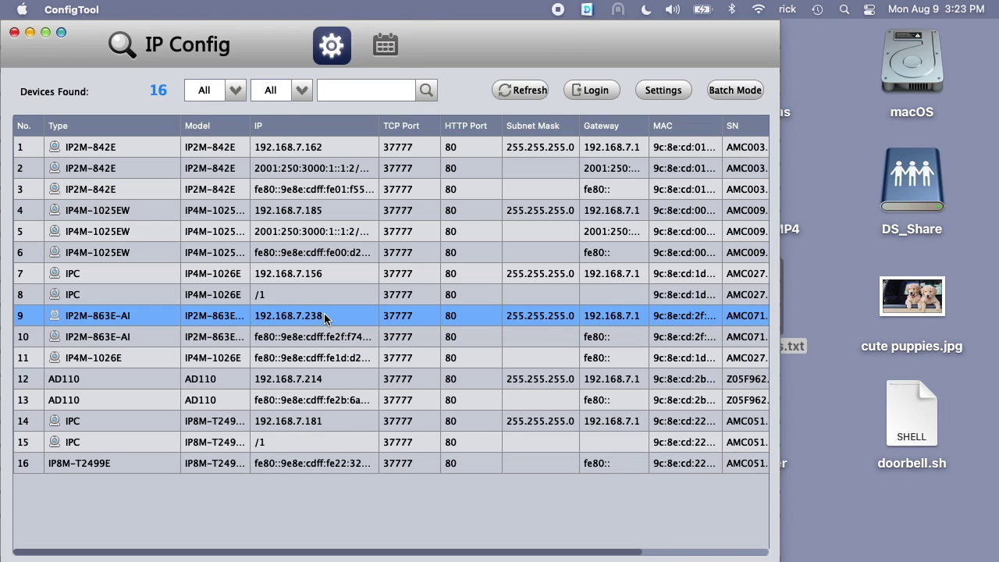
click(14, 33)
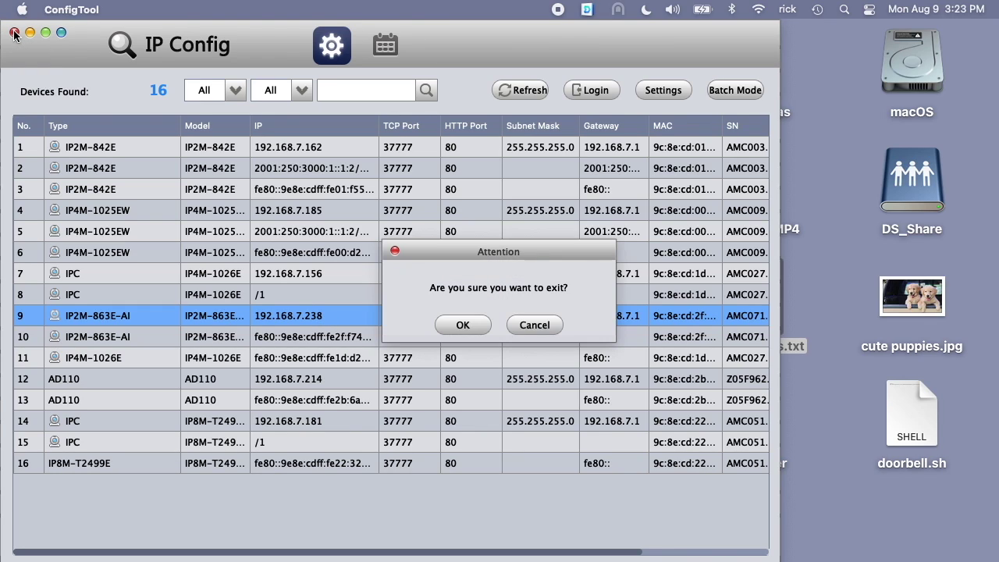
Confirm exiting IP Config and switch over to Chrome.
click(473, 325)
key(super+Tab)
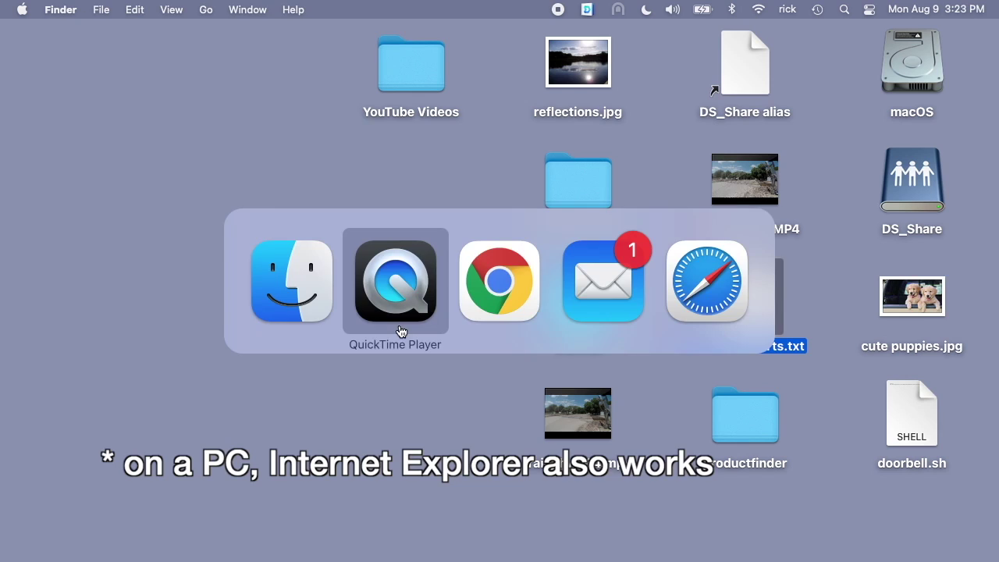
key(super+Tab)
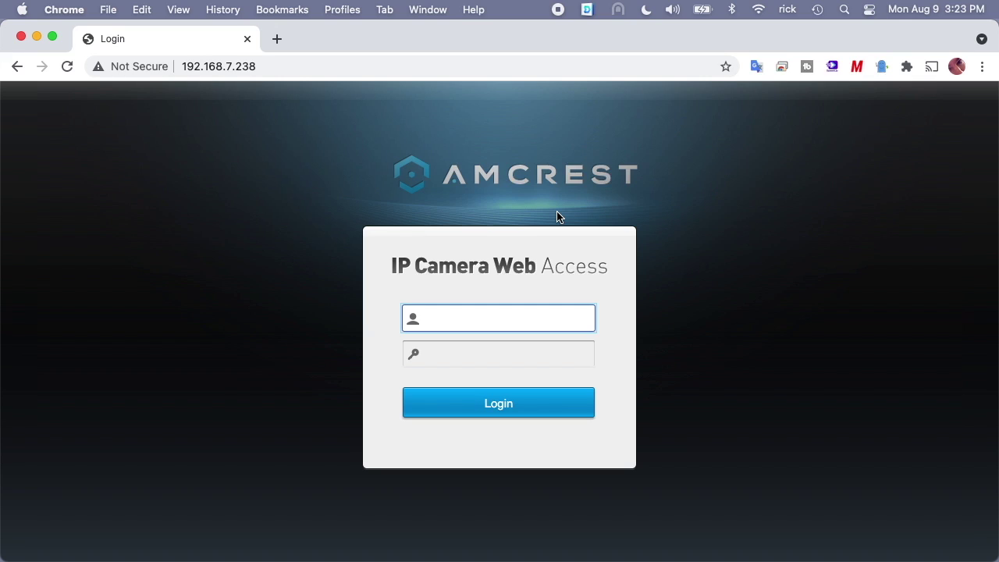
Log in to the camera at 192.168.7.238 with the username and account password.
text(admin)
key(Tab)
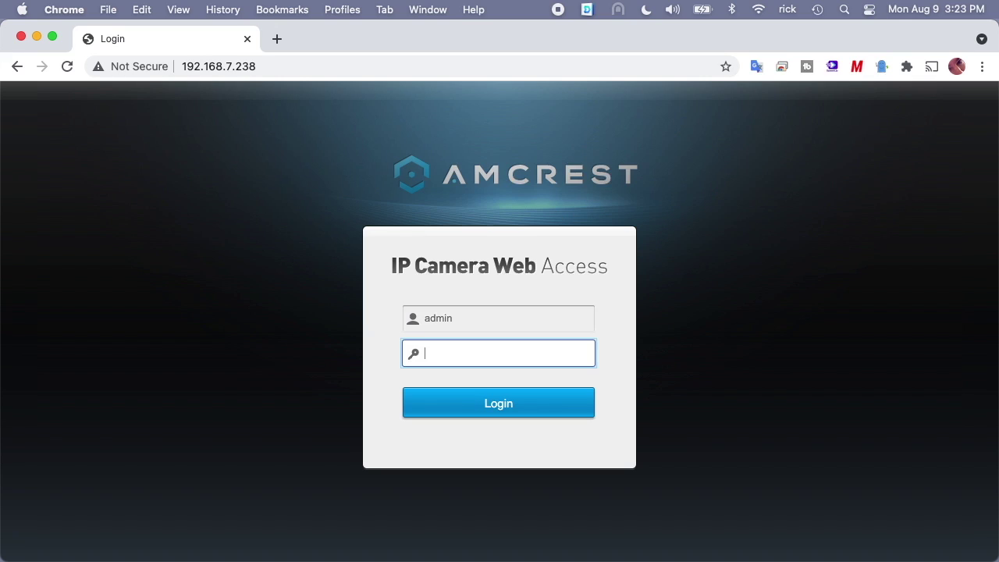
text(****)
key(BackSpace)
key(BackSpace)
key(BackSpace)
key(BackSpace)
text(********)
key(Return)
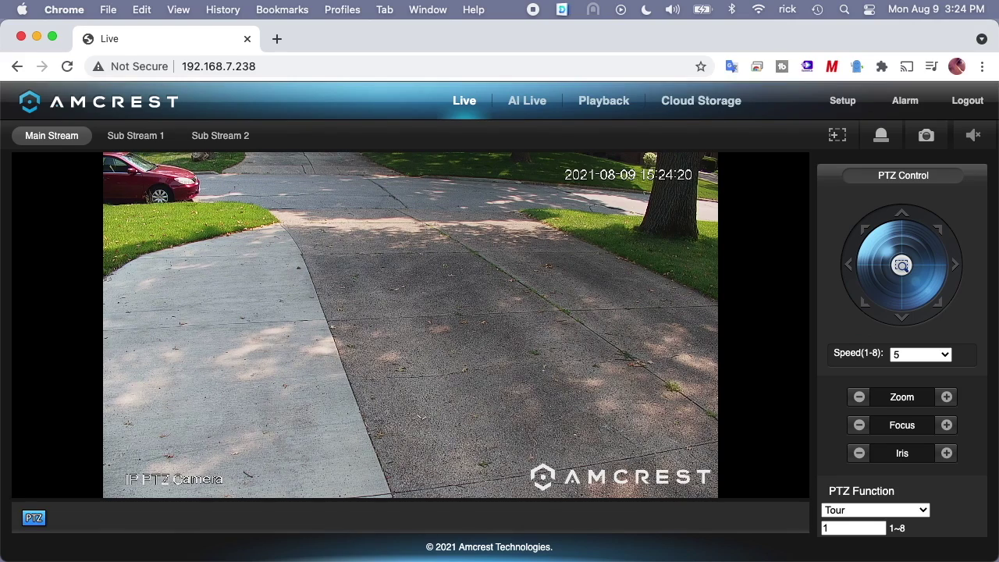
click(52, 36)
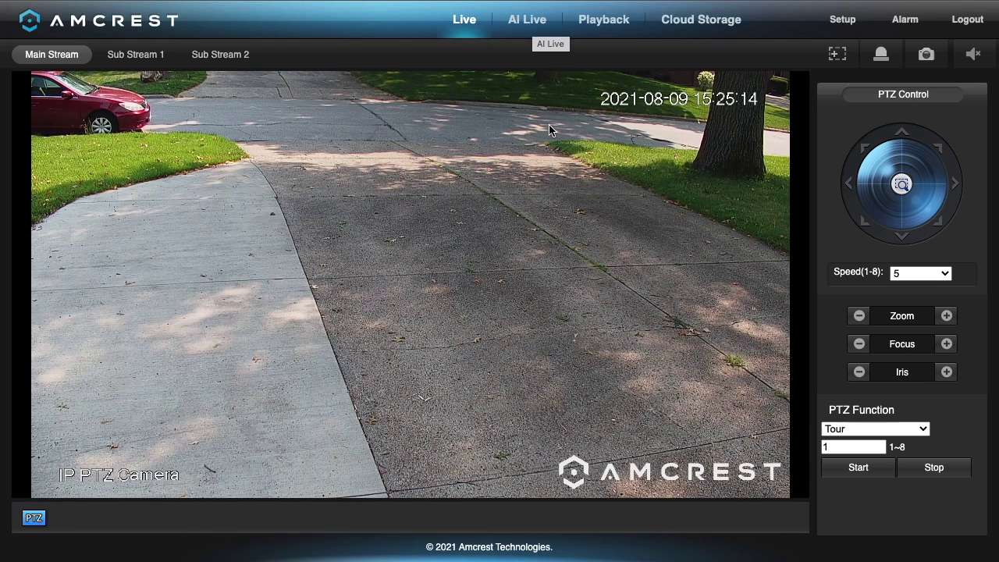
mouse_move(420, 561)
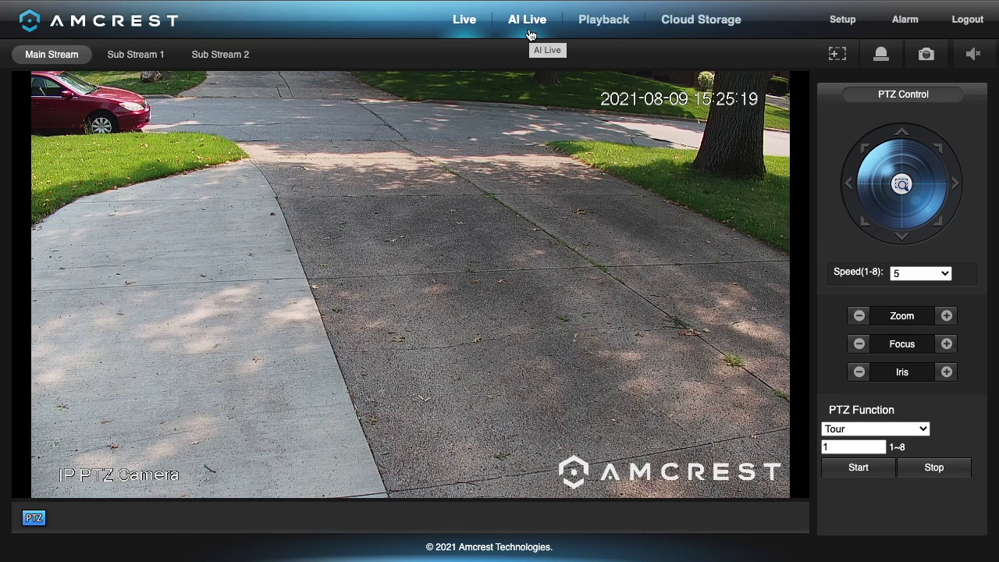
click(530, 34)
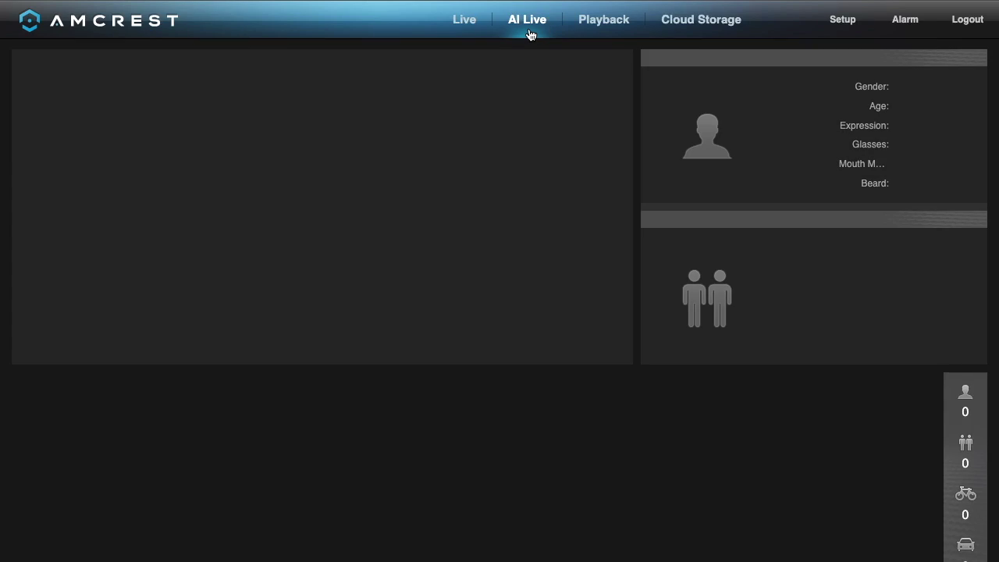
click(598, 24)
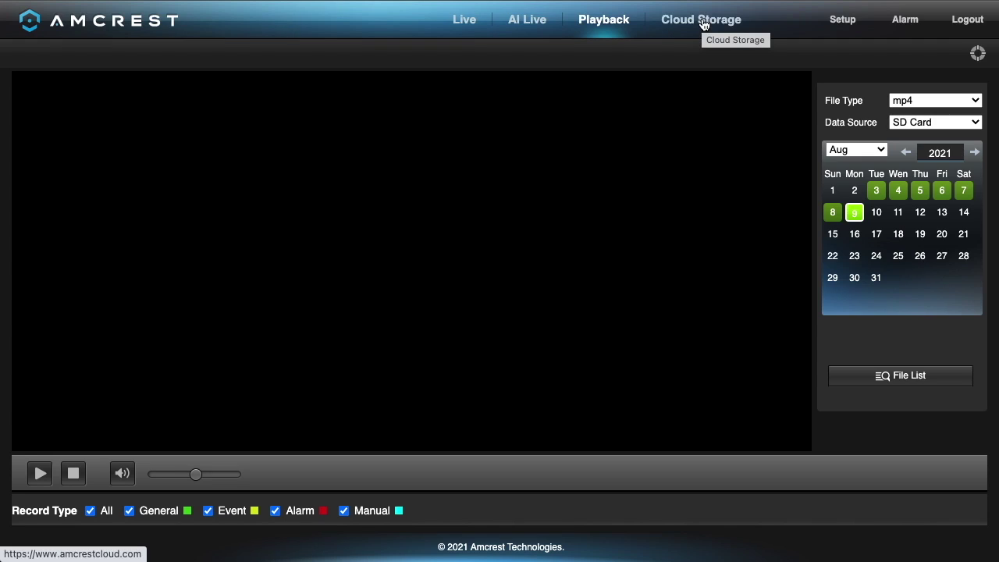
click(469, 22)
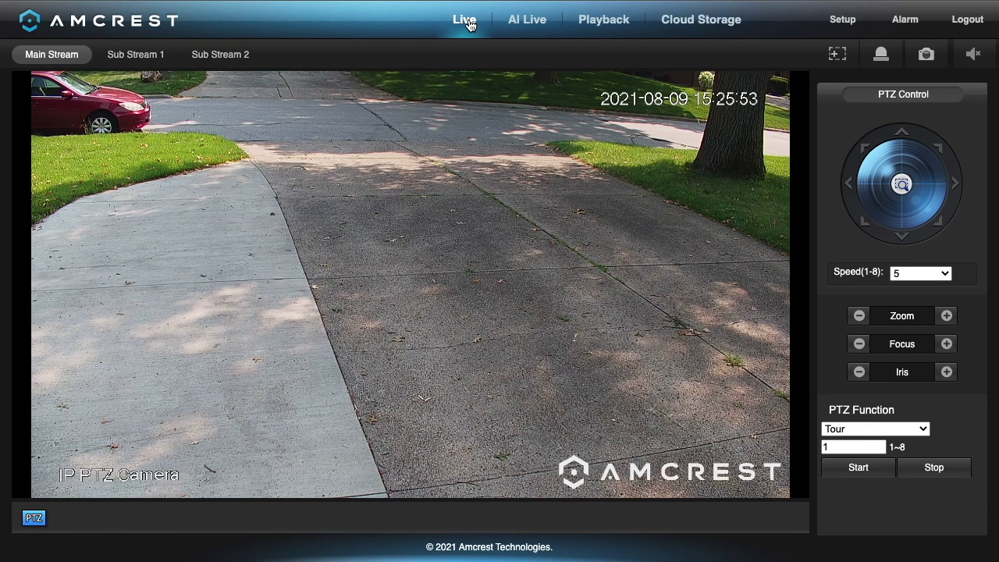
Pan right, tilt down four times, pan right then left, and zoom in on the concrete.
click(957, 185)
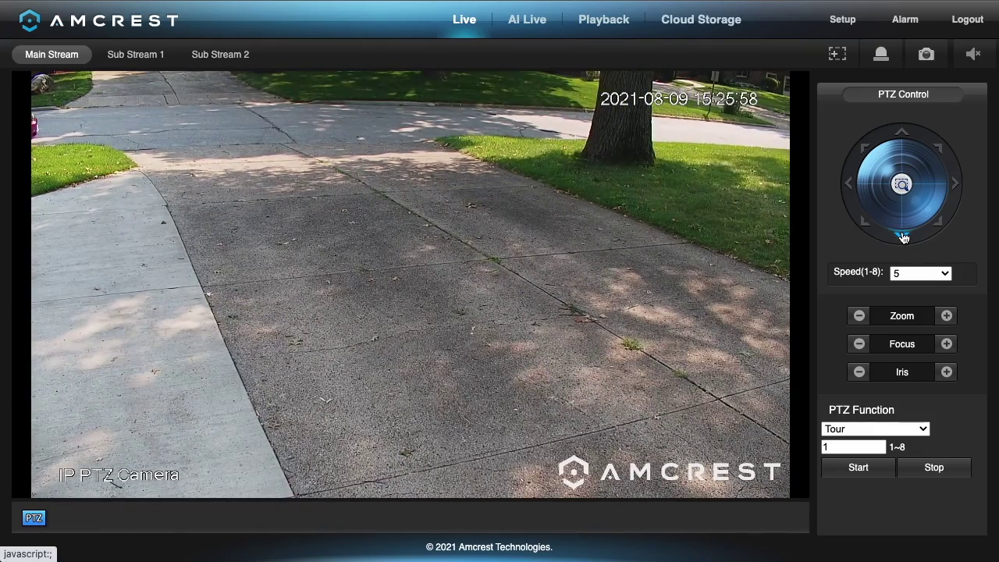
click(903, 237)
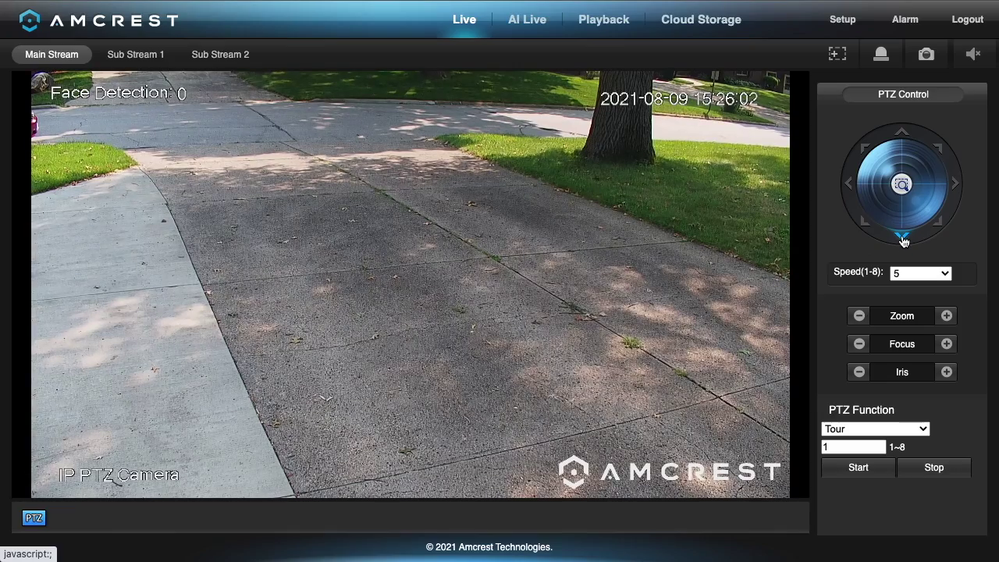
click(903, 239)
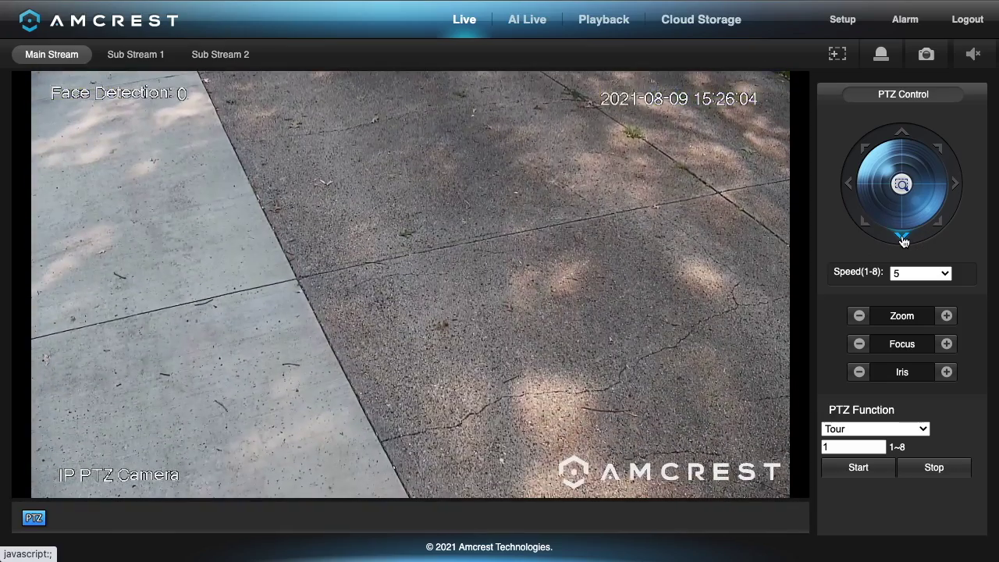
click(903, 239)
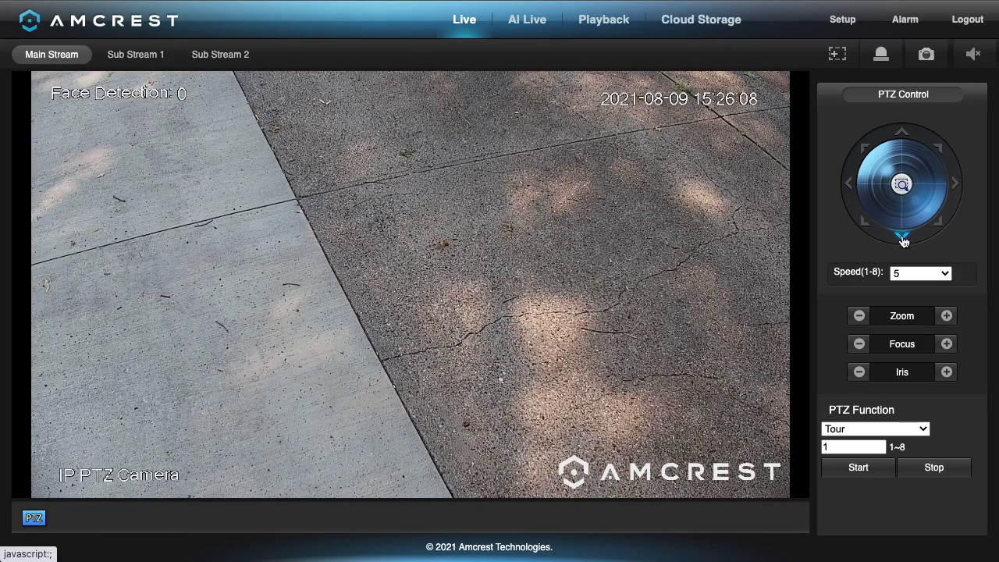
click(903, 238)
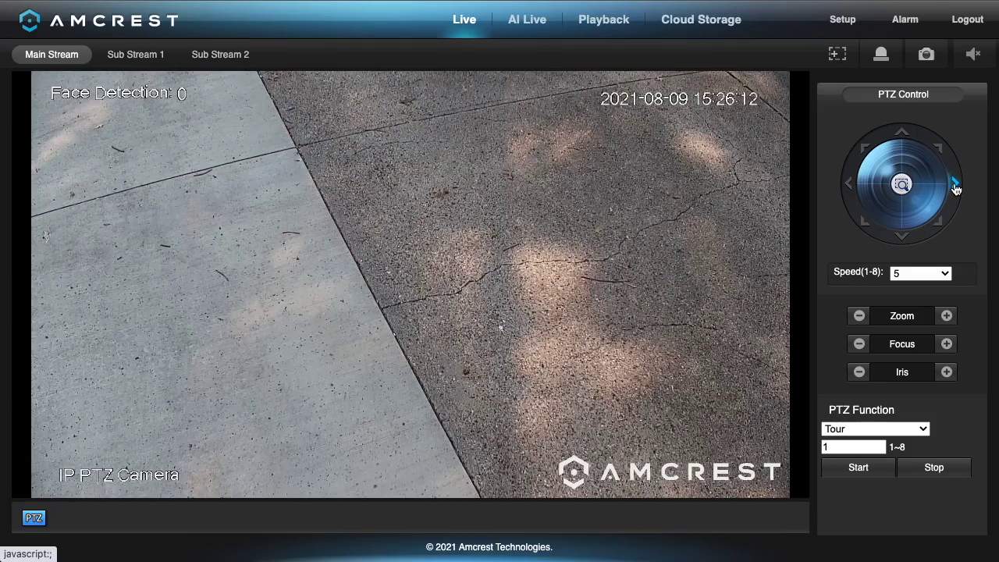
click(955, 191)
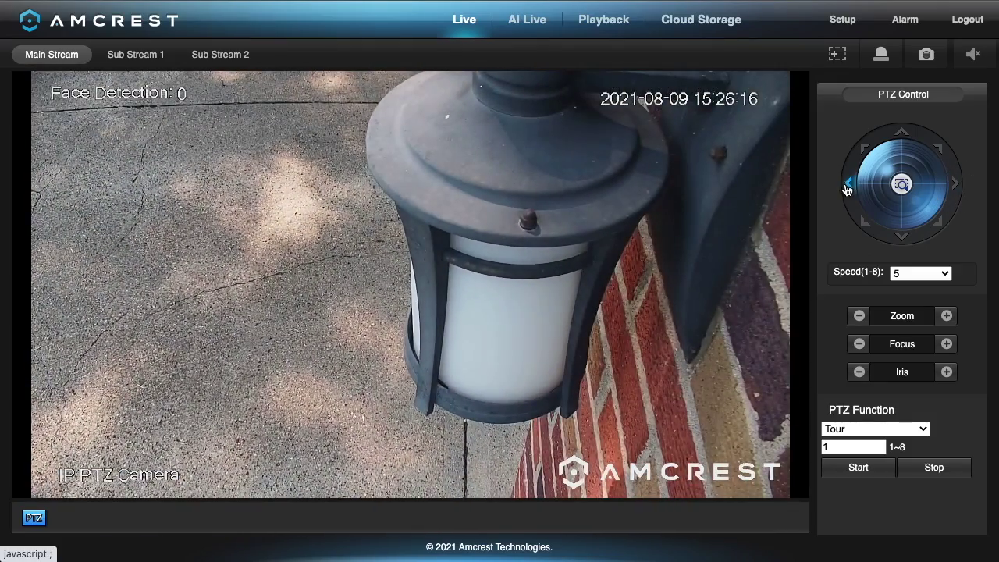
click(850, 185)
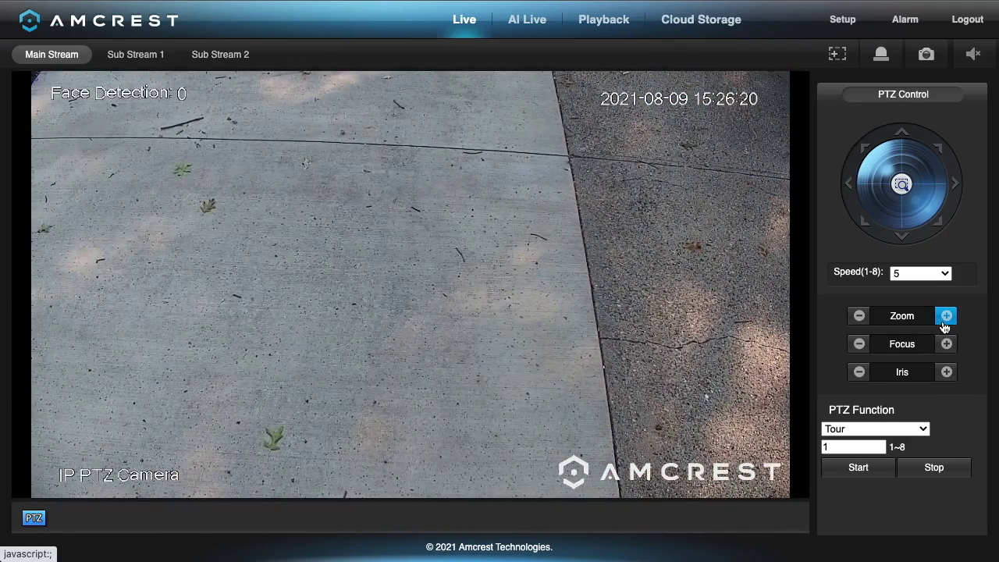
click(945, 316)
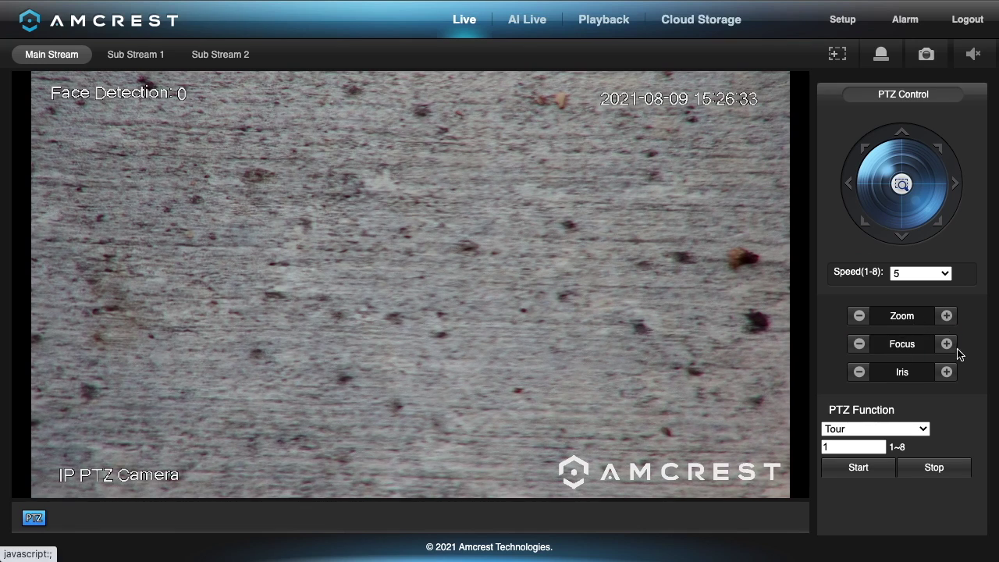
Sharpen the camera focus with five Focus + steps.
click(948, 348)
click(949, 349)
click(951, 352)
click(951, 352)
click(952, 352)
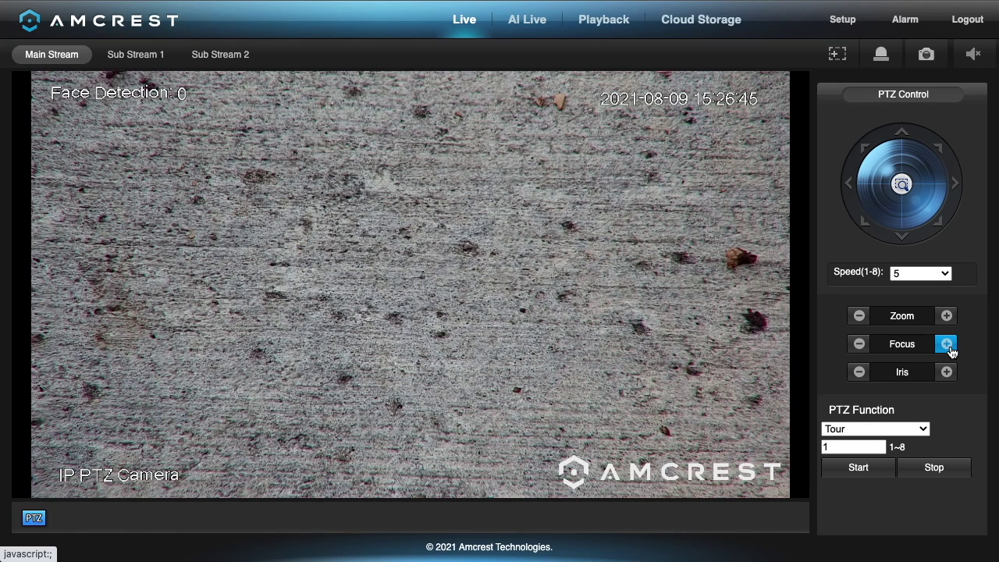
Tilt the camera up twice and pan right to frame the fallen twig.
click(901, 134)
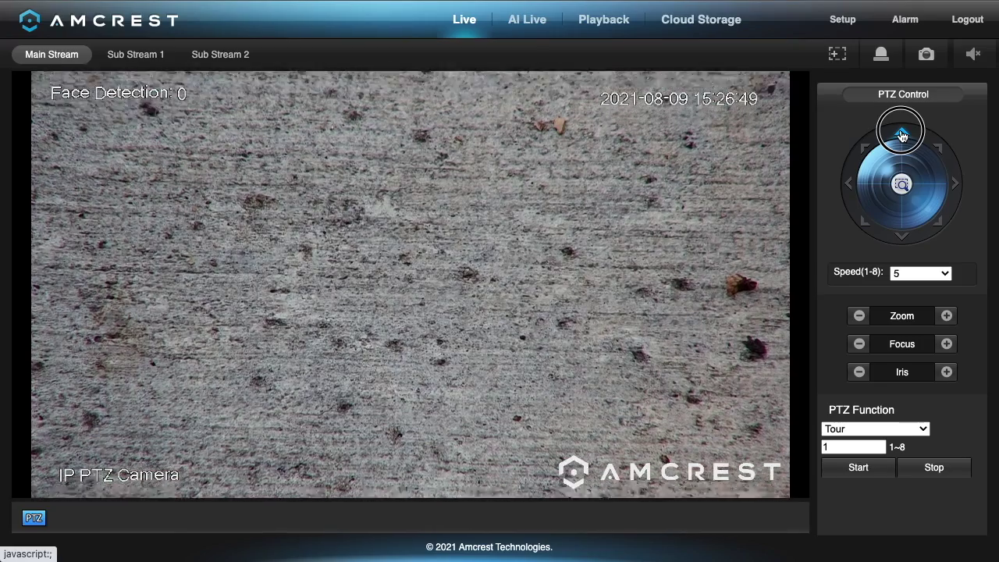
click(901, 134)
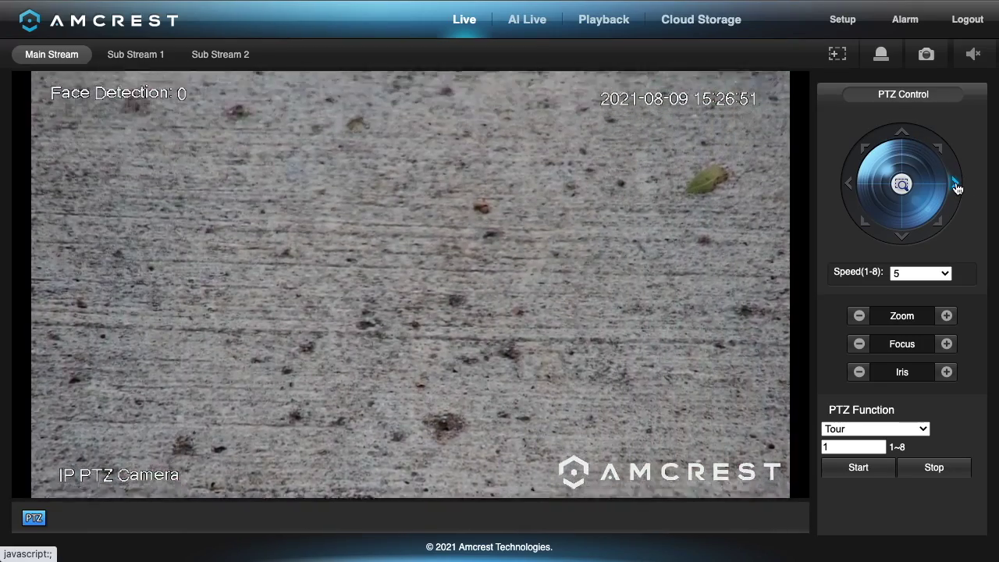
click(956, 185)
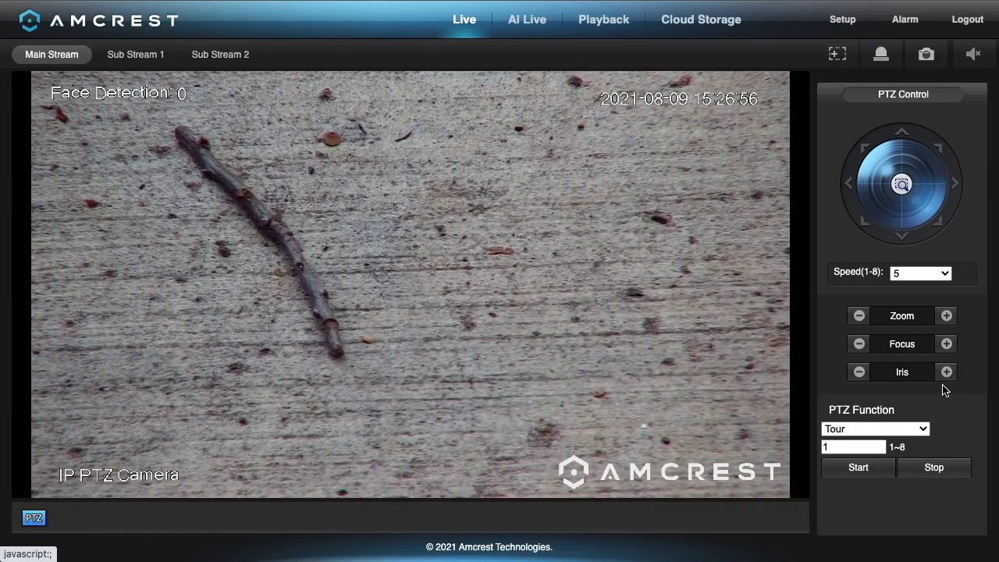
Open the iris twice to brighten the image, then close it one step.
click(949, 375)
click(947, 373)
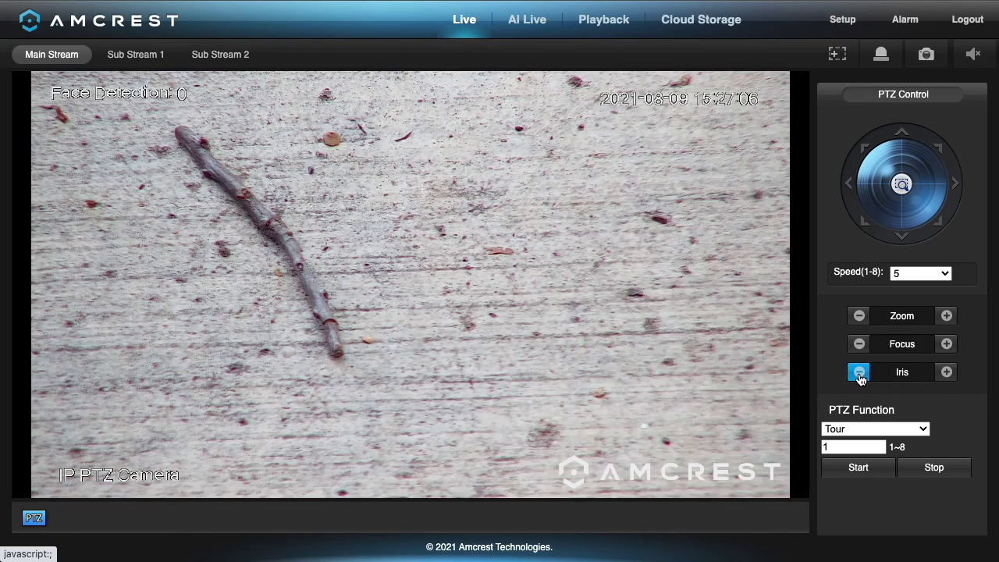
click(861, 377)
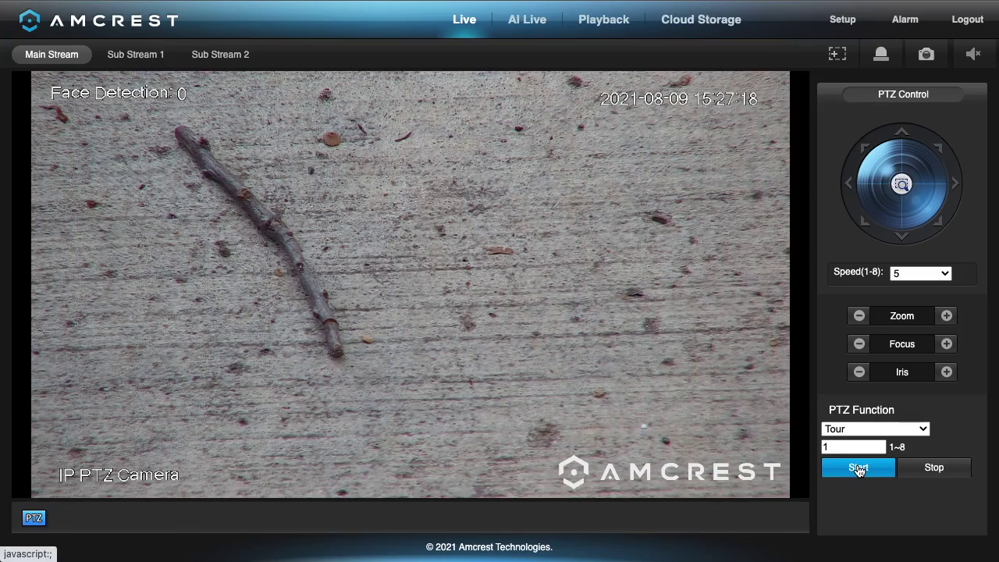
Run tour 1, then stop it with the camera back on the driveway view.
click(859, 468)
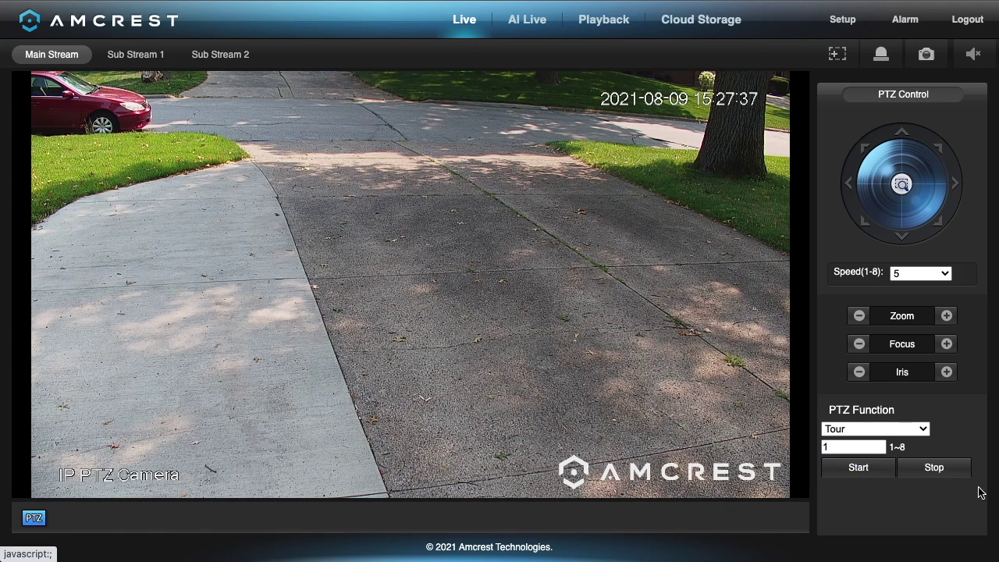
click(954, 474)
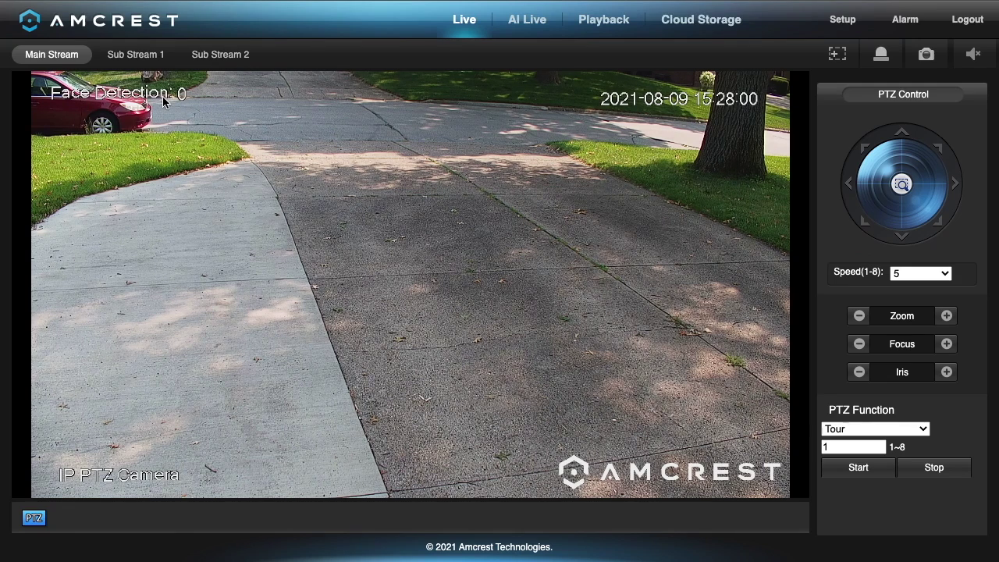
Toggle the PTZ panel, zoom the camera out, and pan right then left.
click(35, 519)
click(35, 519)
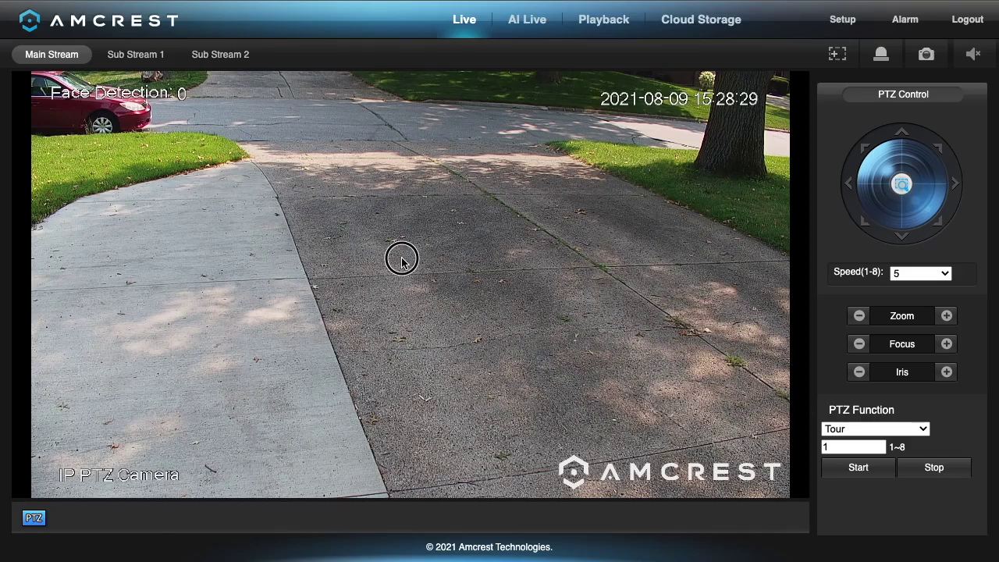
scroll(456, 294, up, 5)
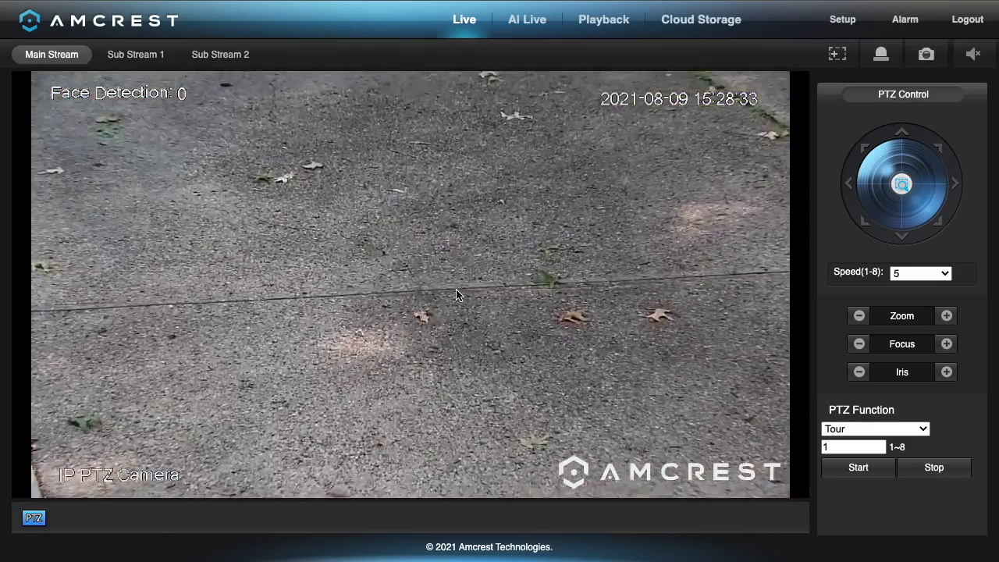
click(859, 316)
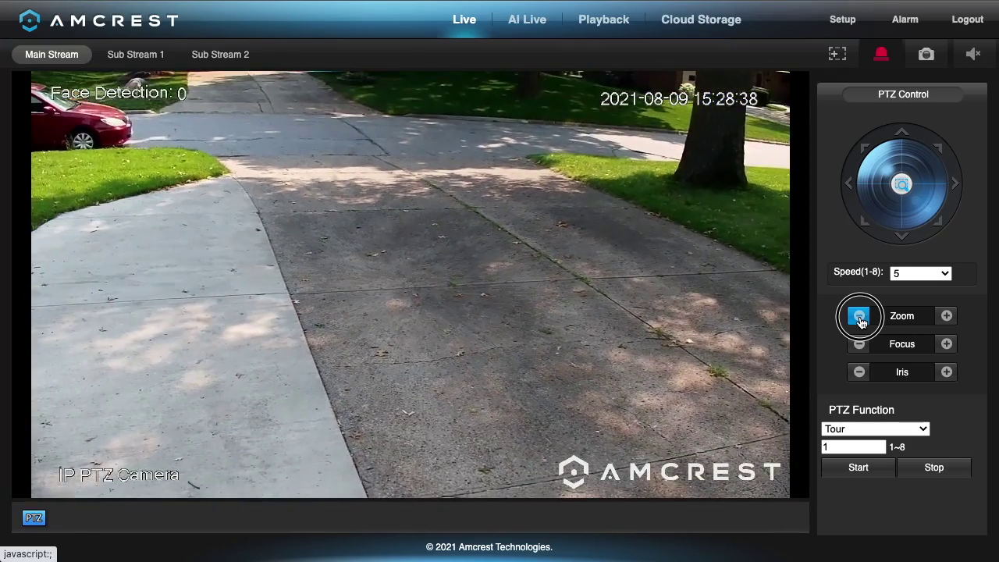
click(955, 186)
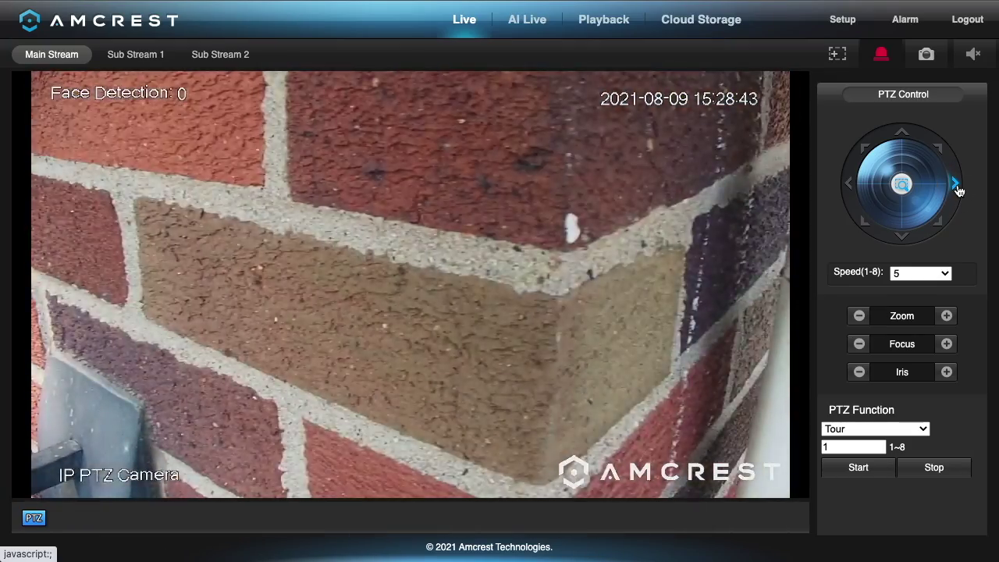
click(851, 183)
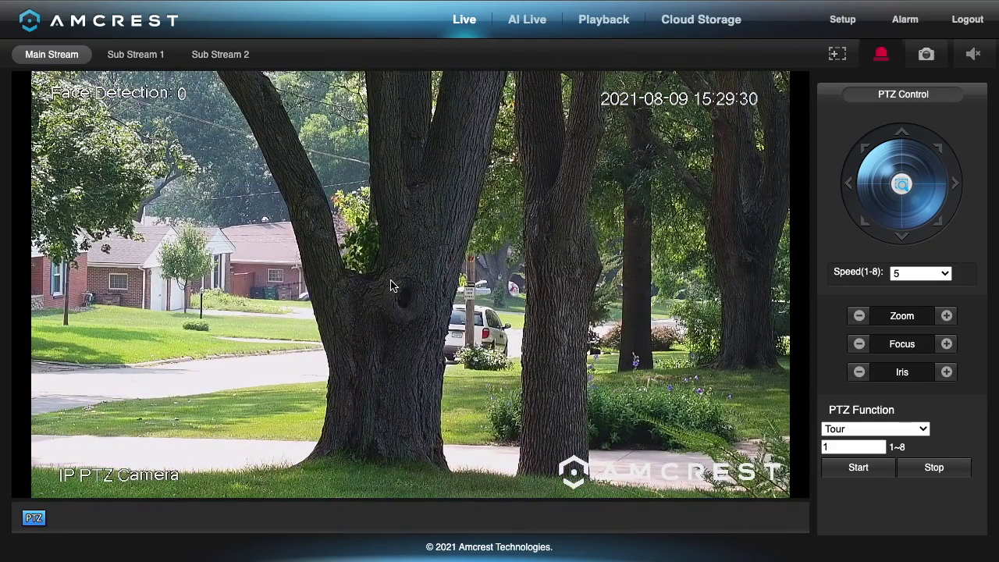
Area-zoom onto the tree-trunk hole, then onto the street sign between the trees.
click(408, 318)
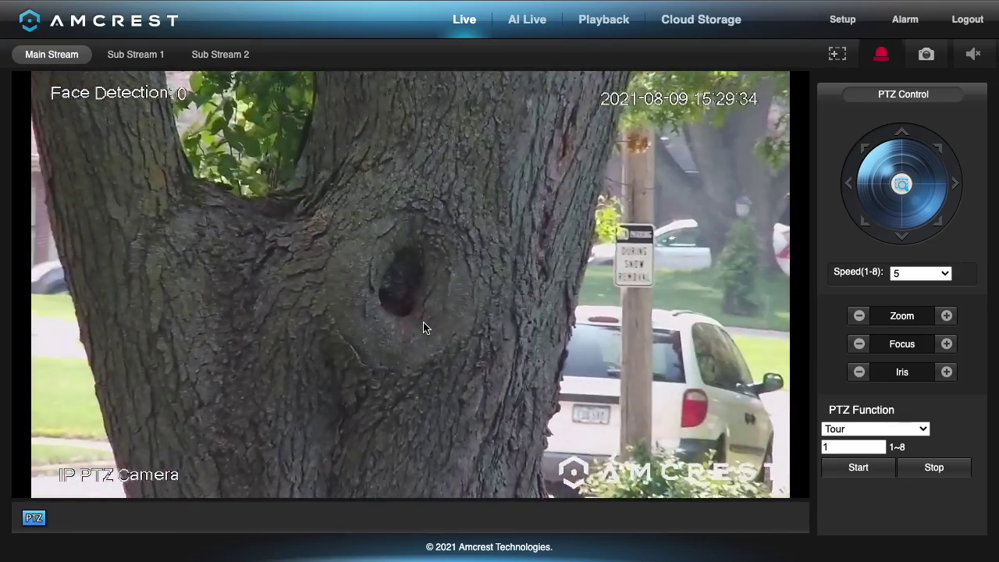
drag(351, 219, 479, 358)
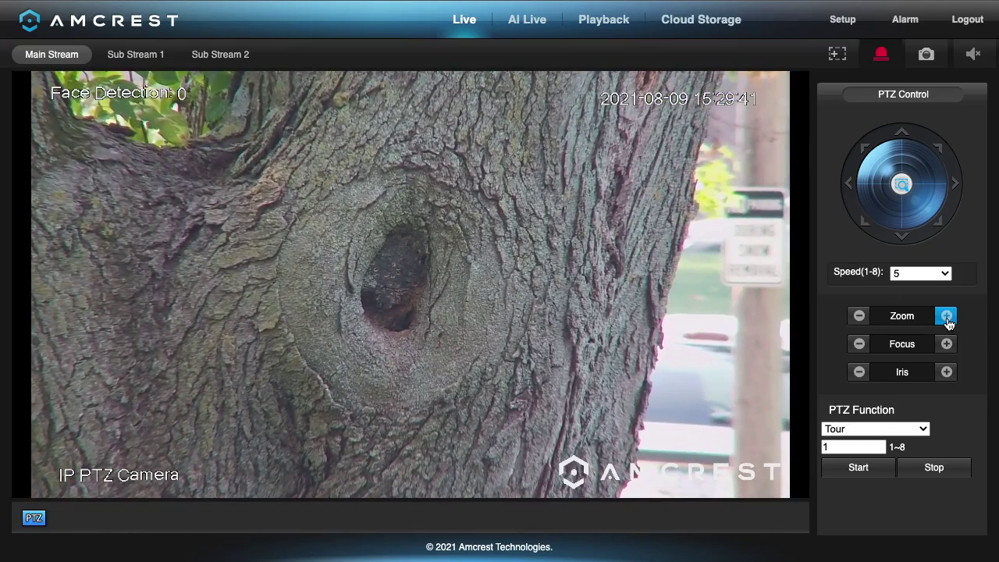
click(947, 320)
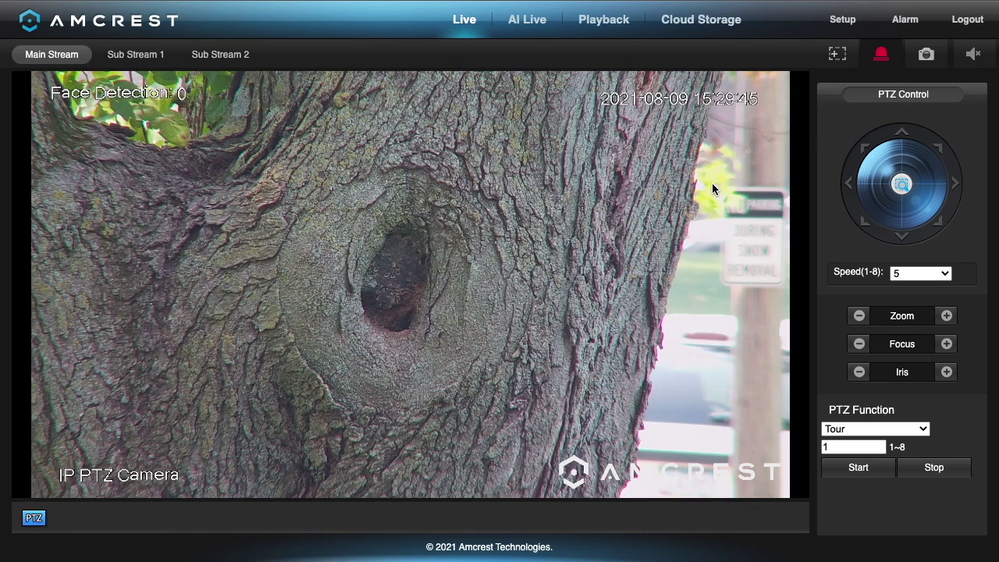
drag(716, 180, 785, 290)
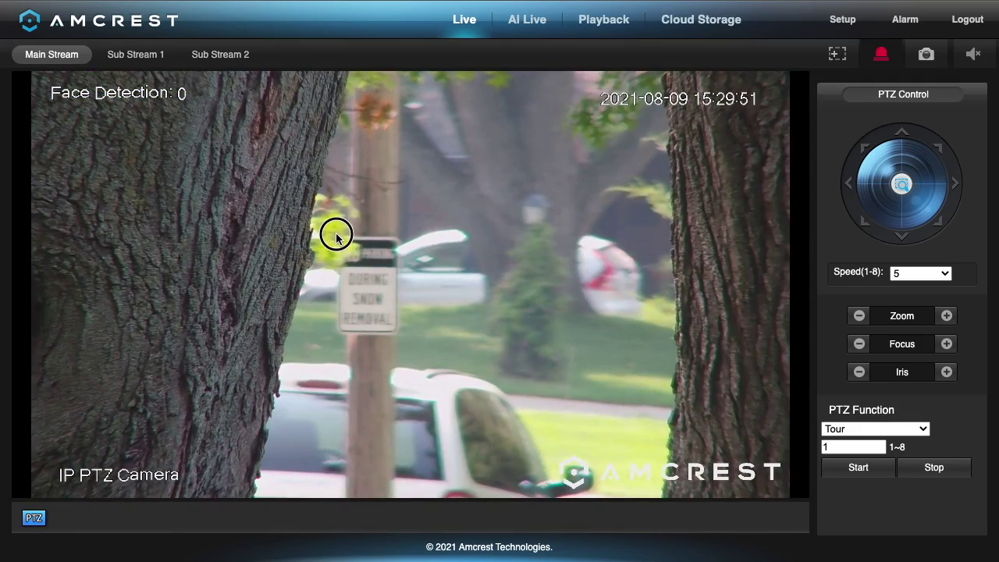
drag(335, 234, 400, 337)
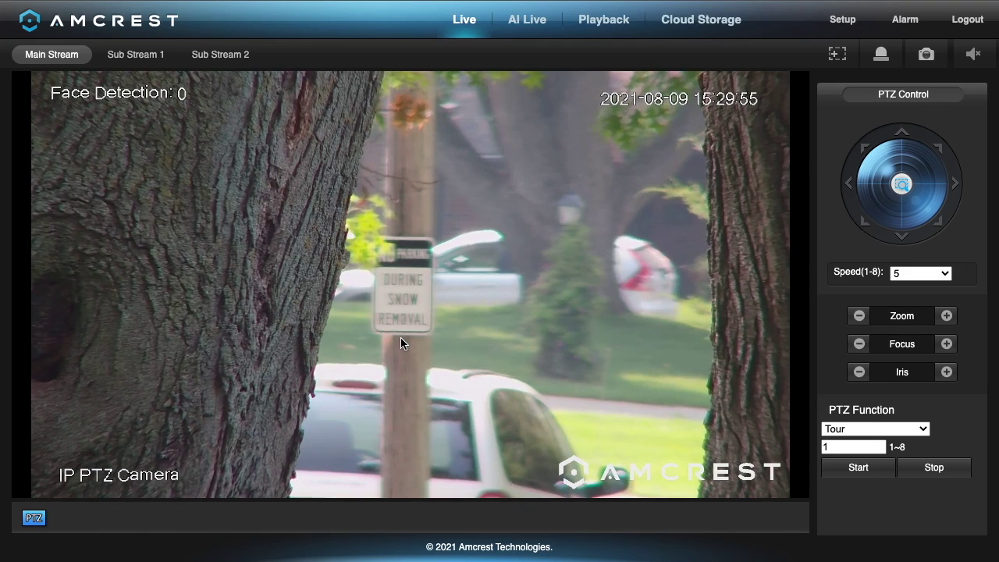
Push focus three steps, then pull it back seven steps until the no-parking sign is sharp.
click(947, 345)
click(948, 348)
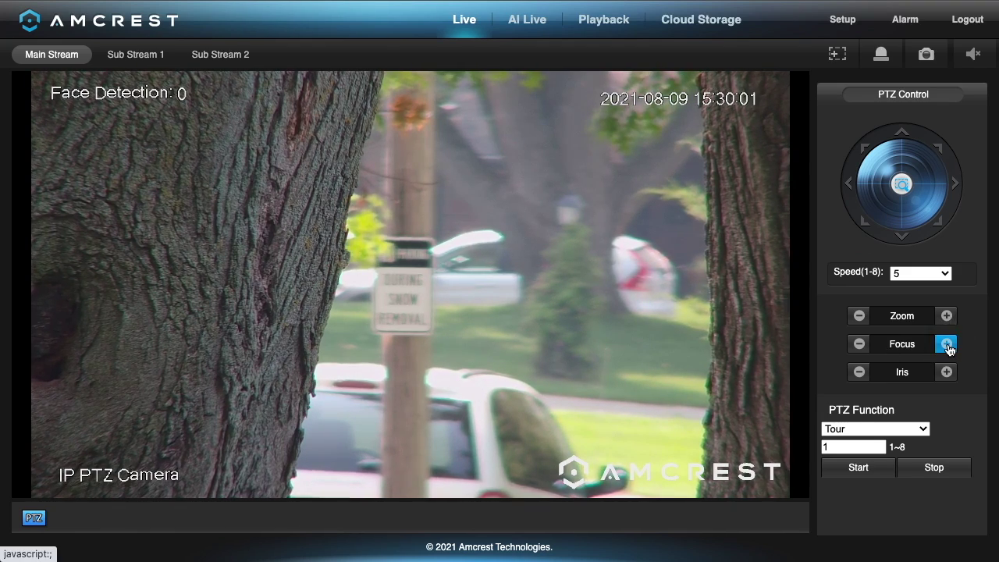
click(948, 348)
click(861, 347)
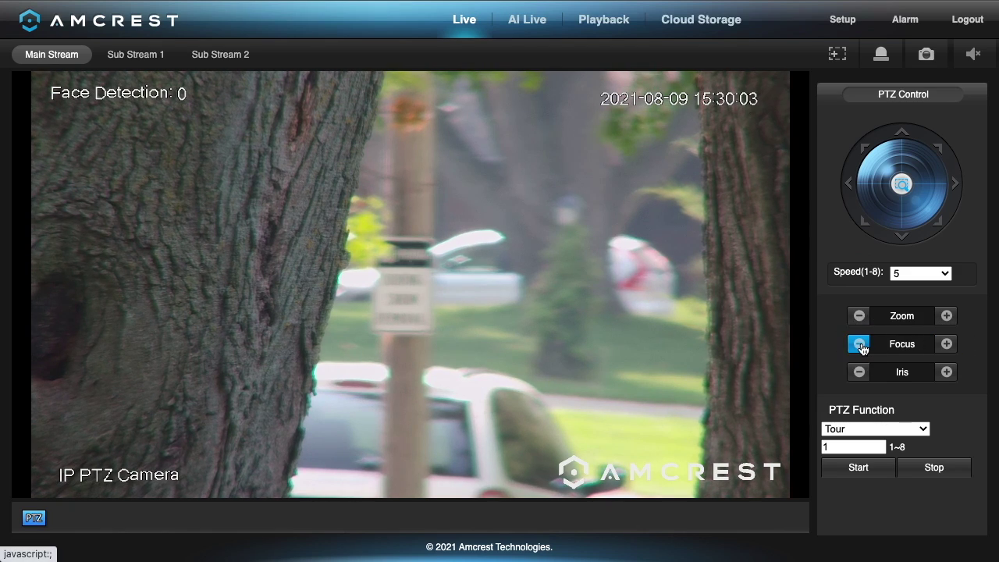
click(860, 347)
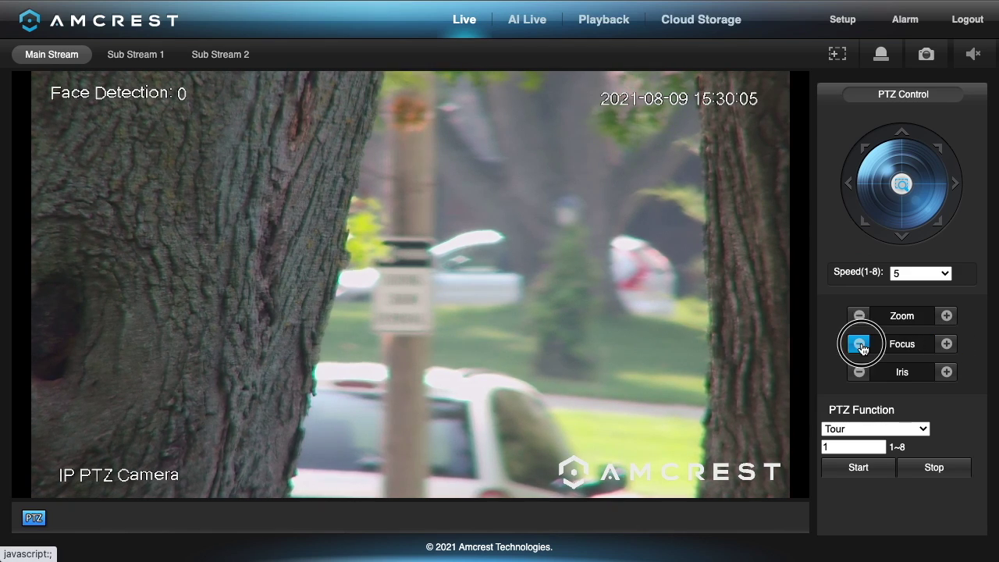
click(861, 346)
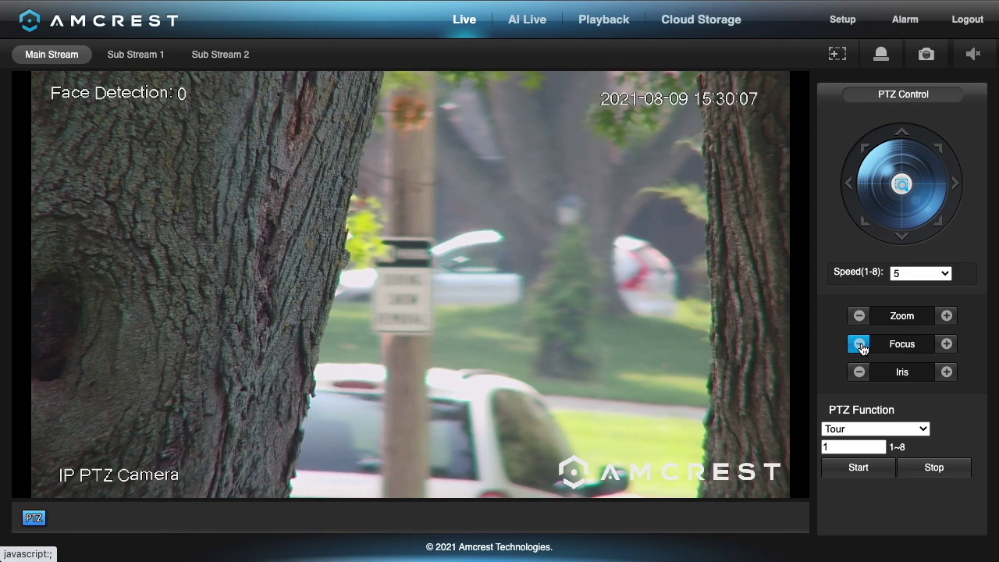
click(861, 347)
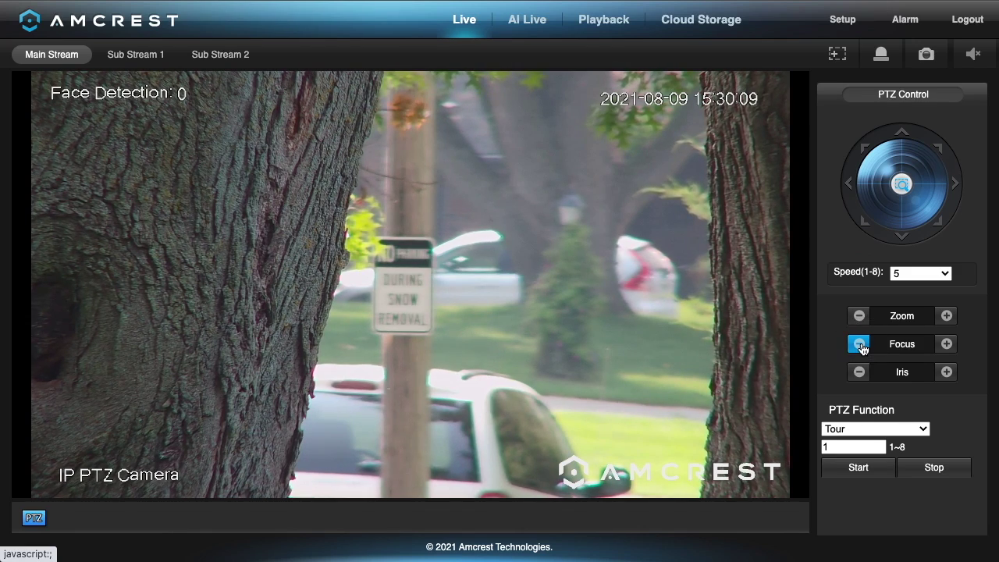
click(861, 346)
click(861, 346)
click(861, 347)
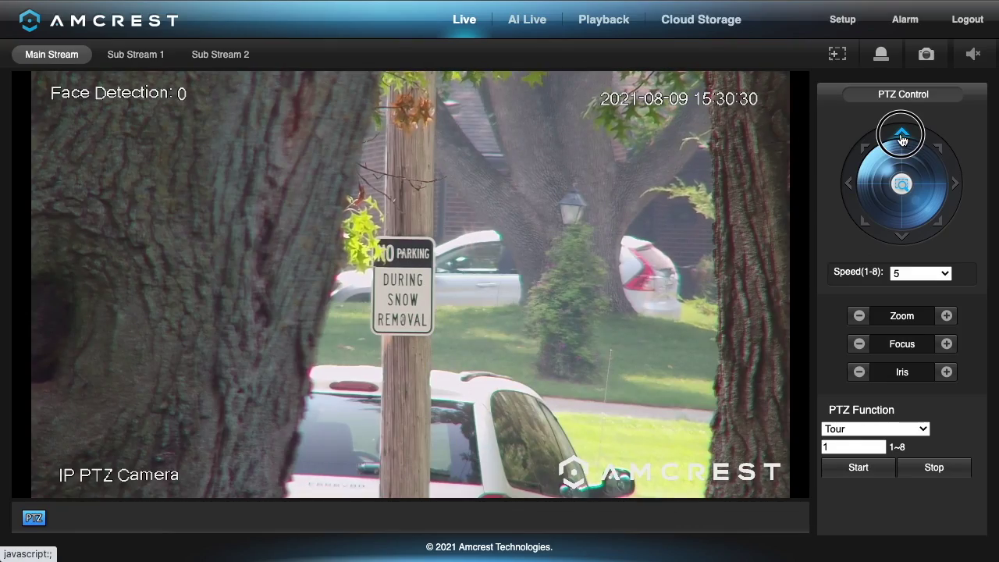
Tilt up into the trees, zoom in on the branches, and pan left across them.
click(901, 139)
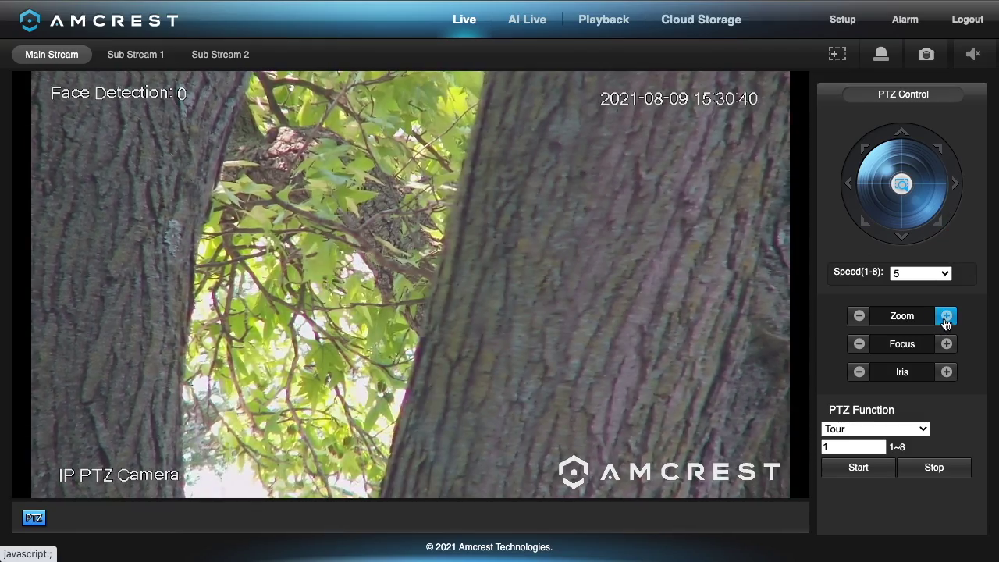
click(946, 317)
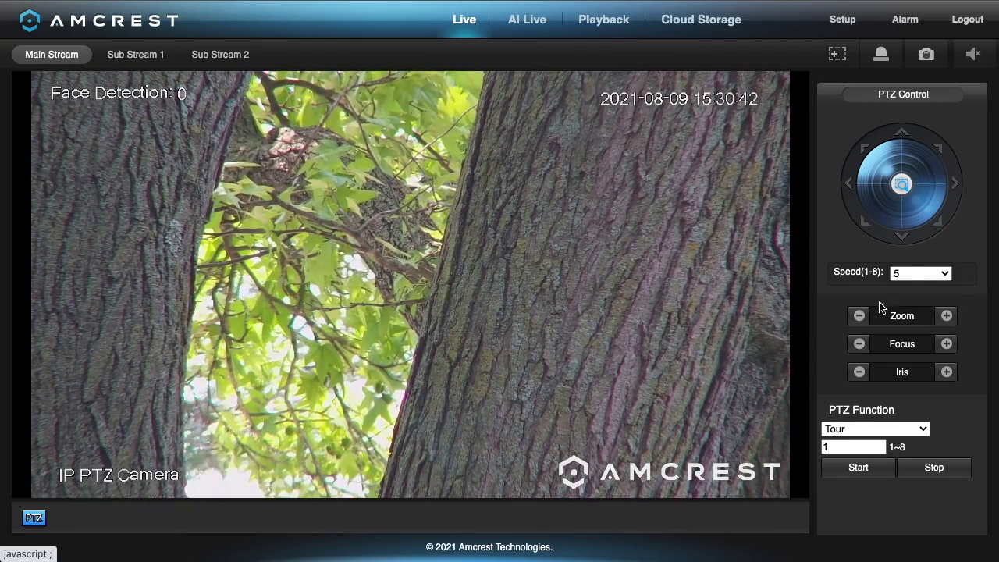
click(859, 319)
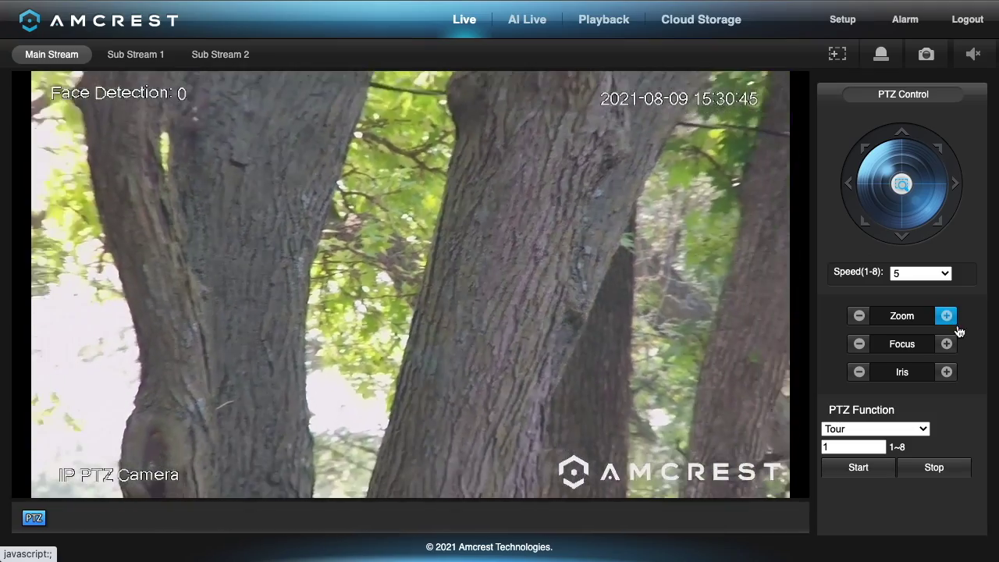
click(947, 316)
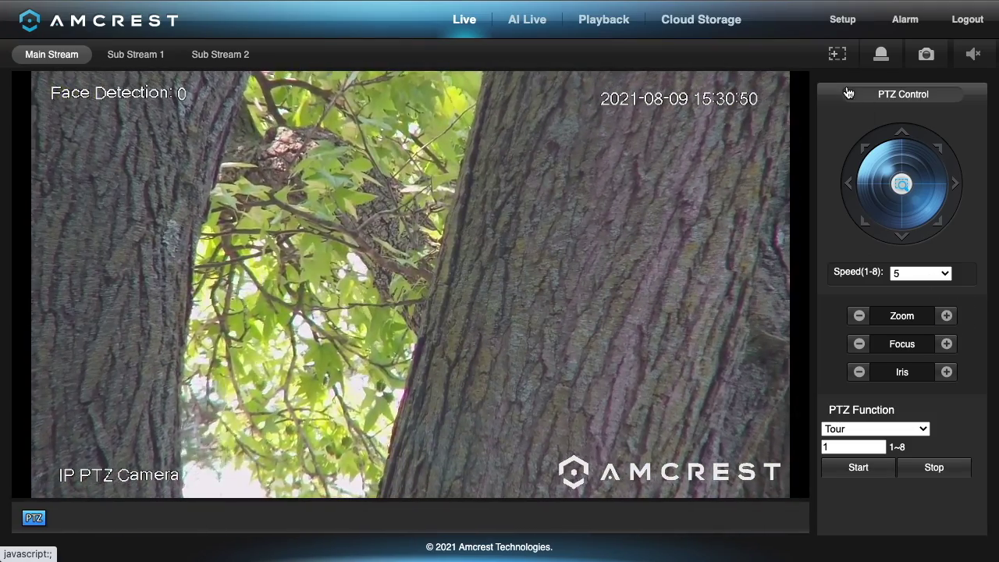
click(853, 192)
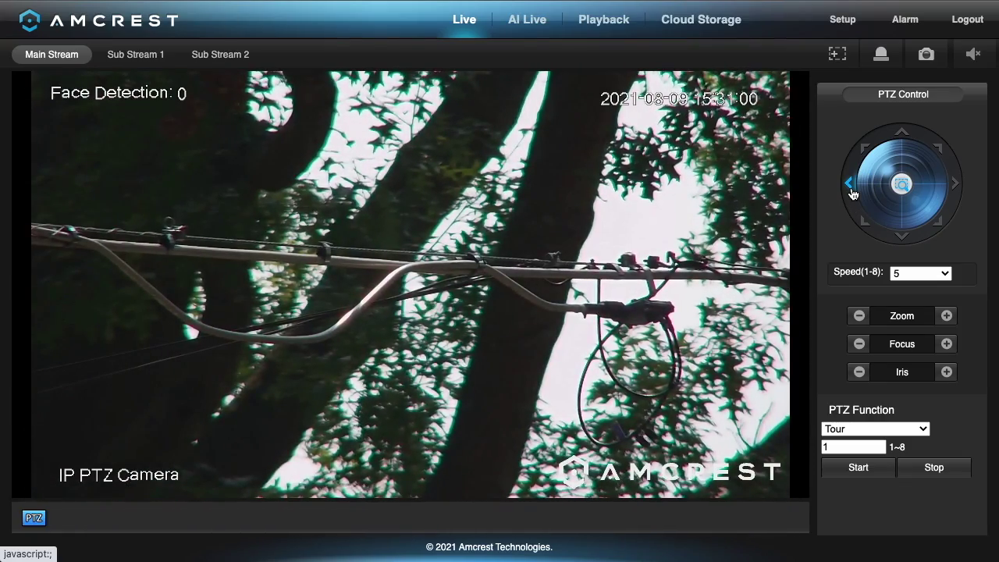
Pan left, right, left and right through the power lines, then tilt up the trunk.
click(853, 194)
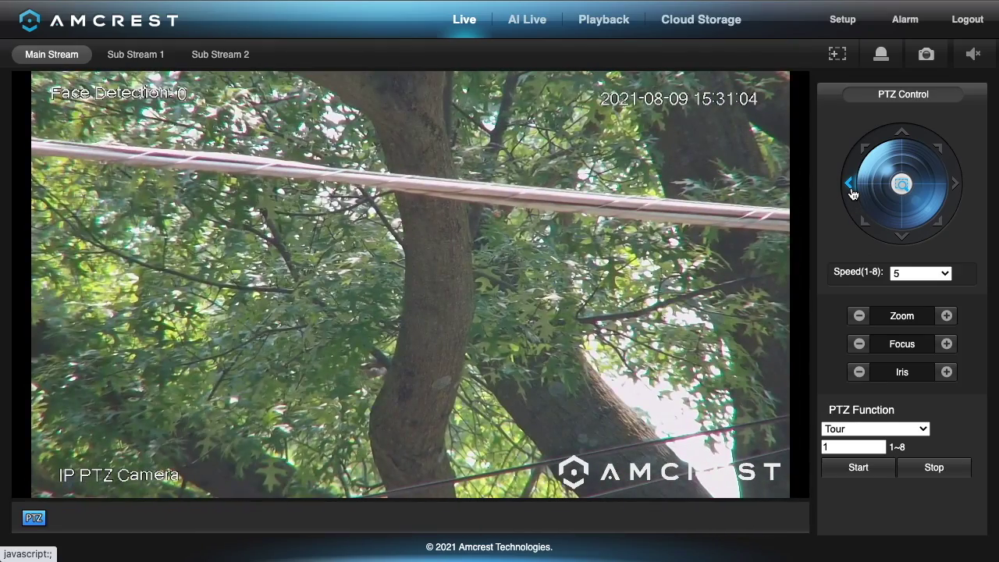
click(956, 183)
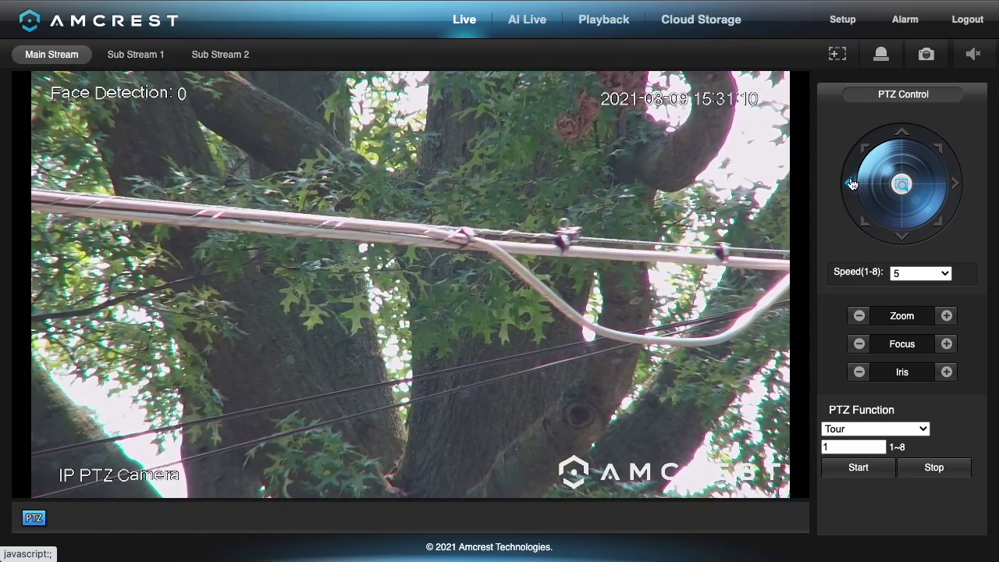
click(847, 185)
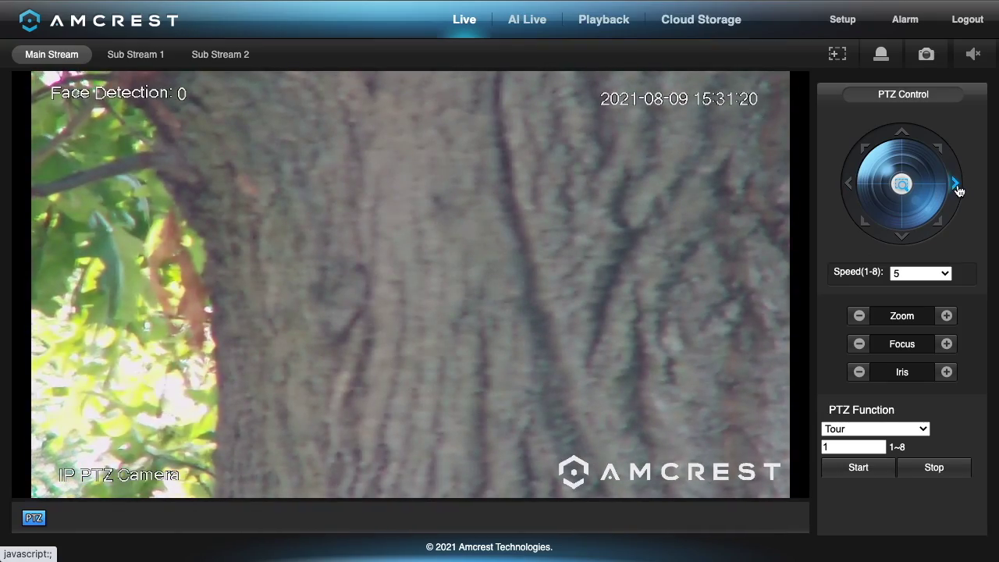
click(958, 189)
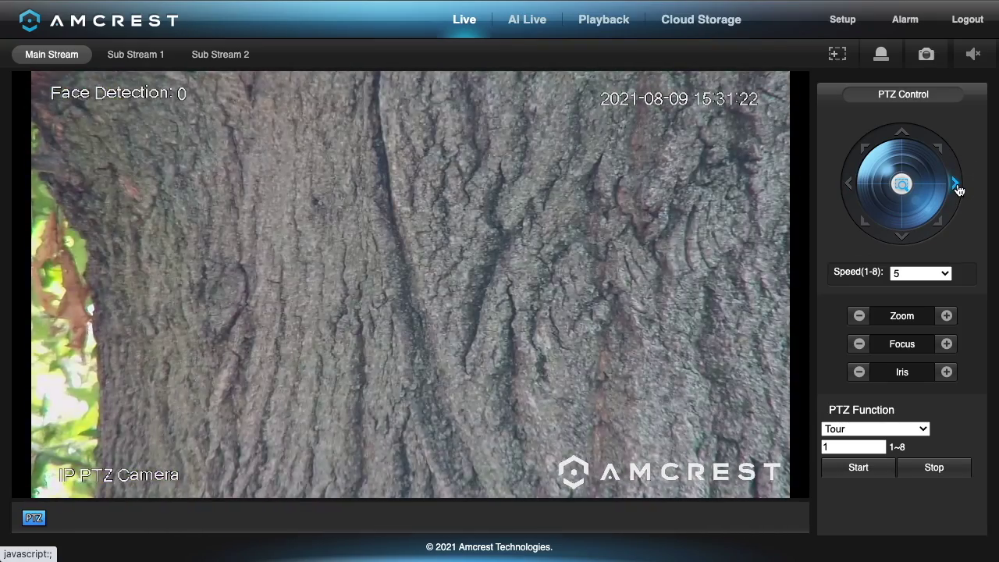
click(904, 138)
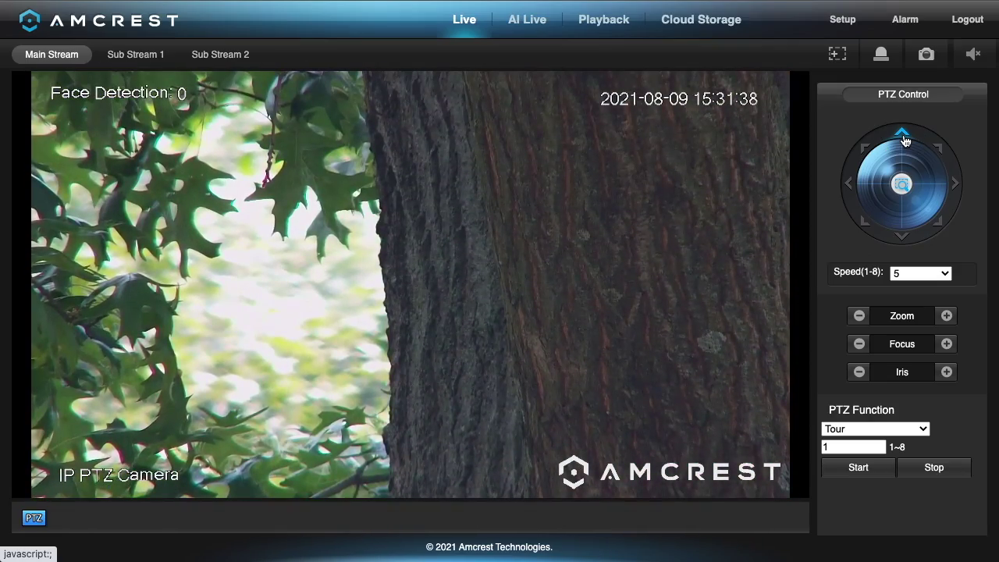
Pan right, zoom out, then zoom in slightly.
click(957, 185)
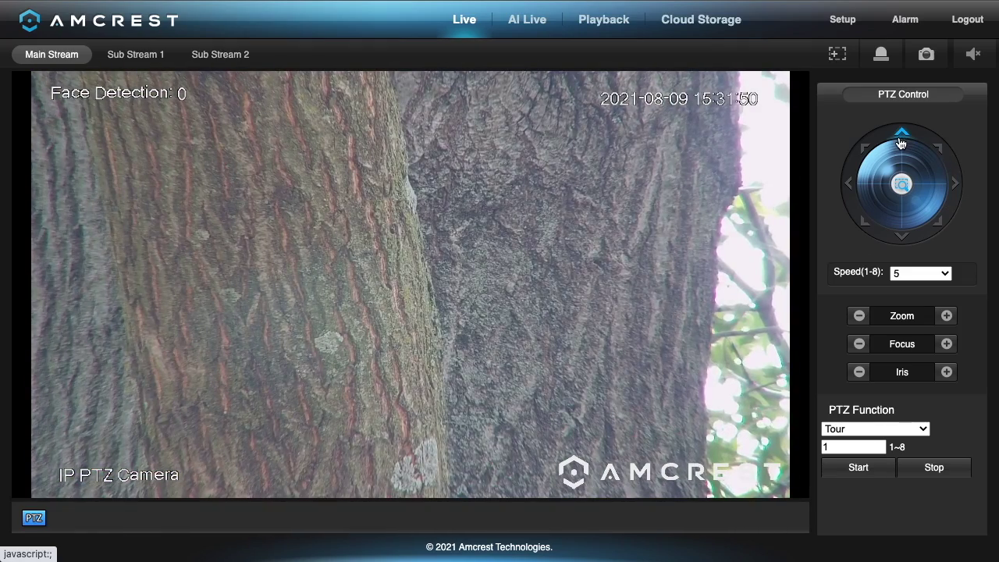
click(861, 322)
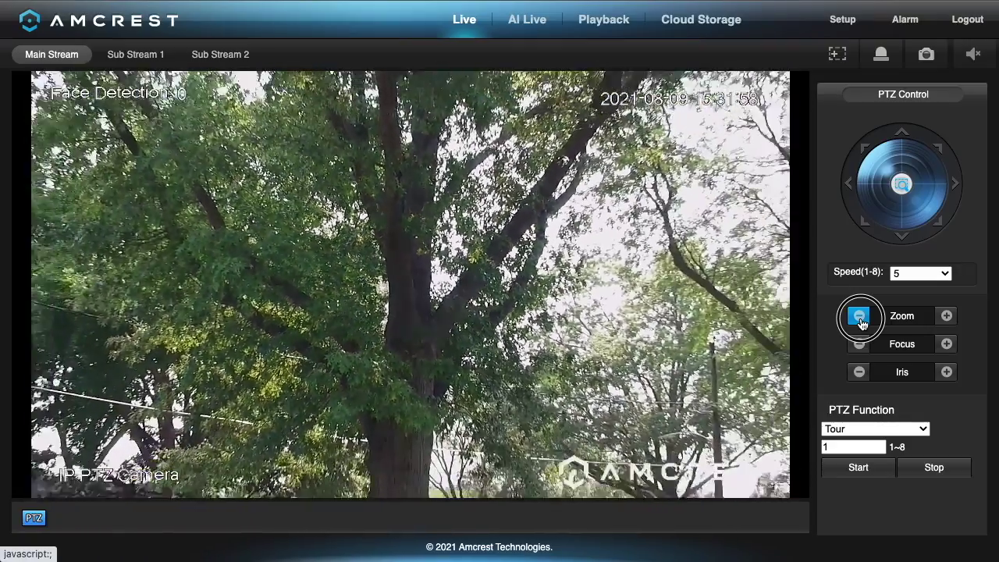
click(944, 317)
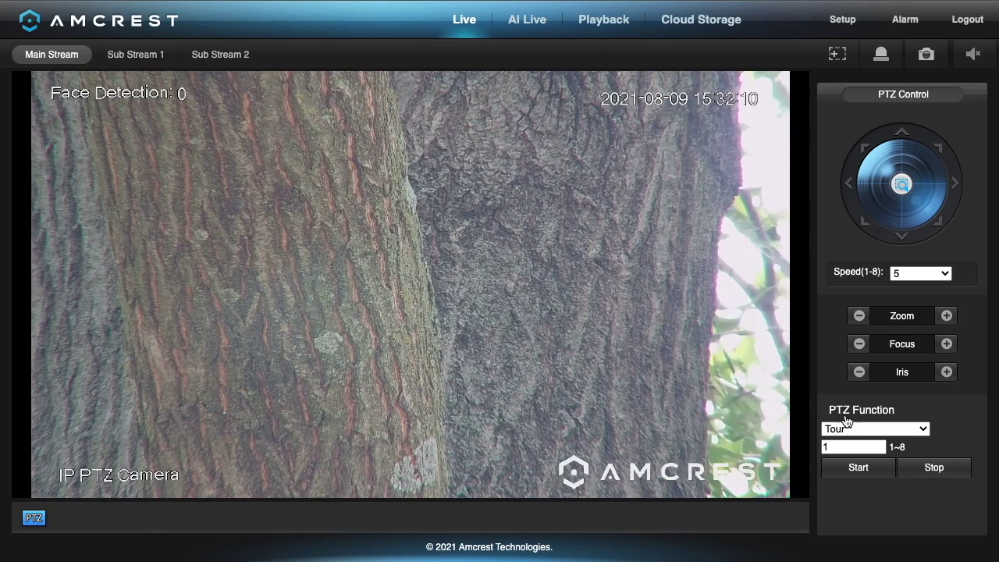
Run preset tour 1, stop it on the driveway, and go to the Playback page.
click(862, 472)
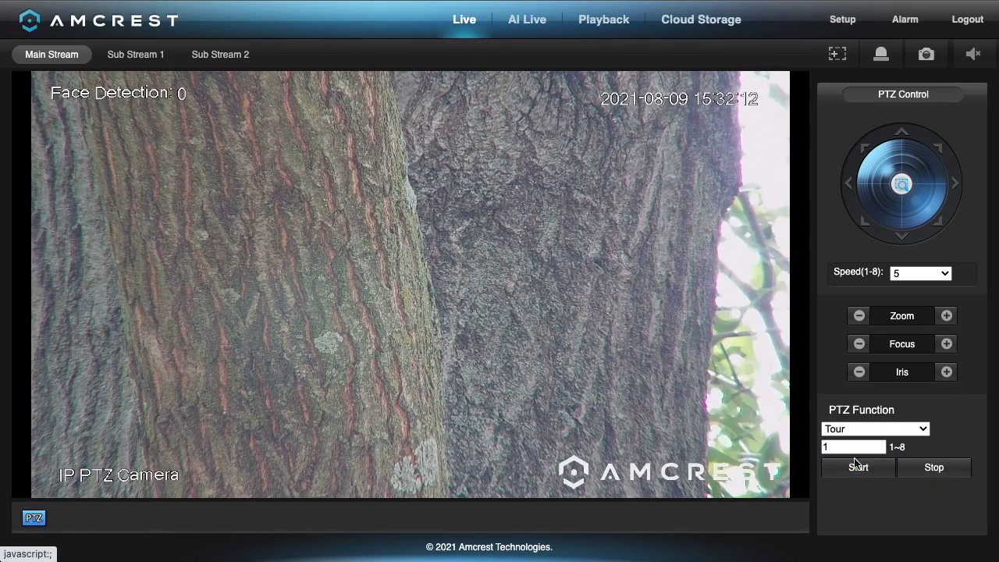
click(858, 476)
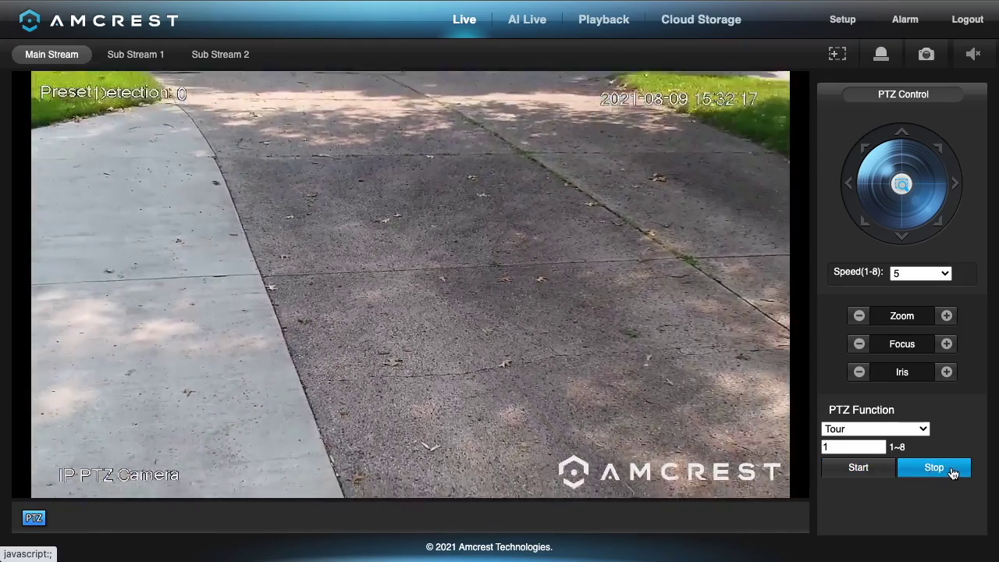
click(948, 478)
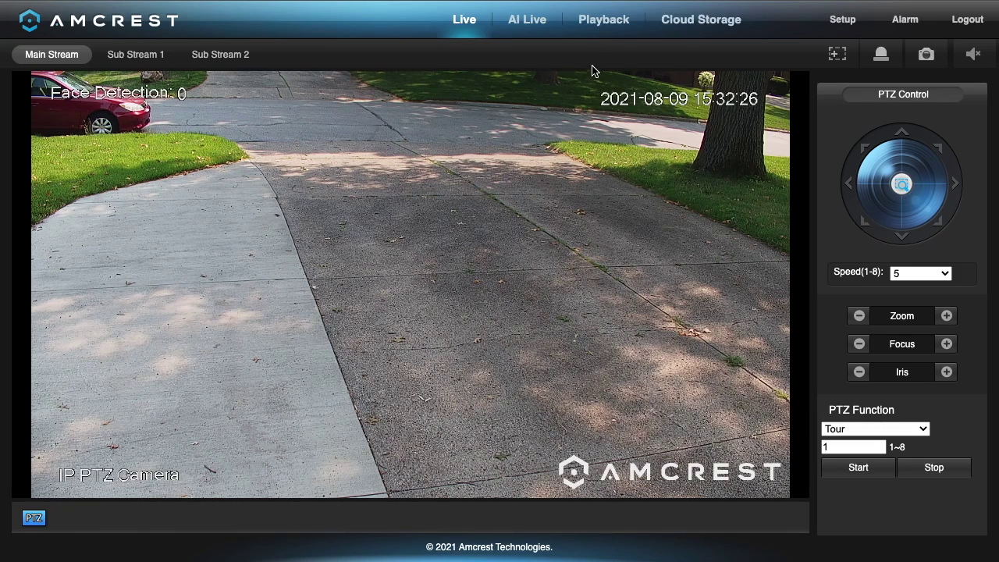
click(601, 21)
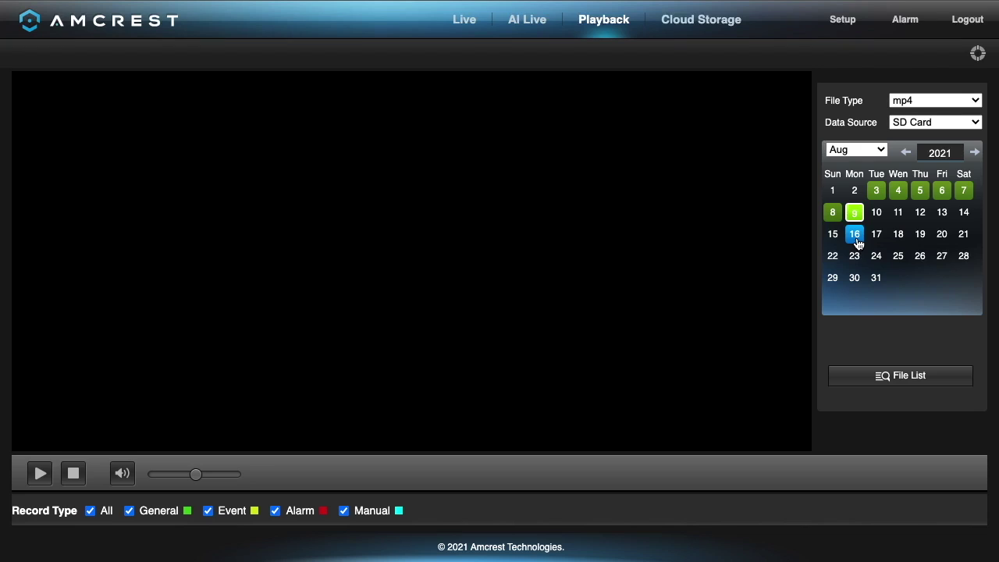
Play entry 175, the 15:24:27 recording from August 9, then go to Setup.
click(894, 375)
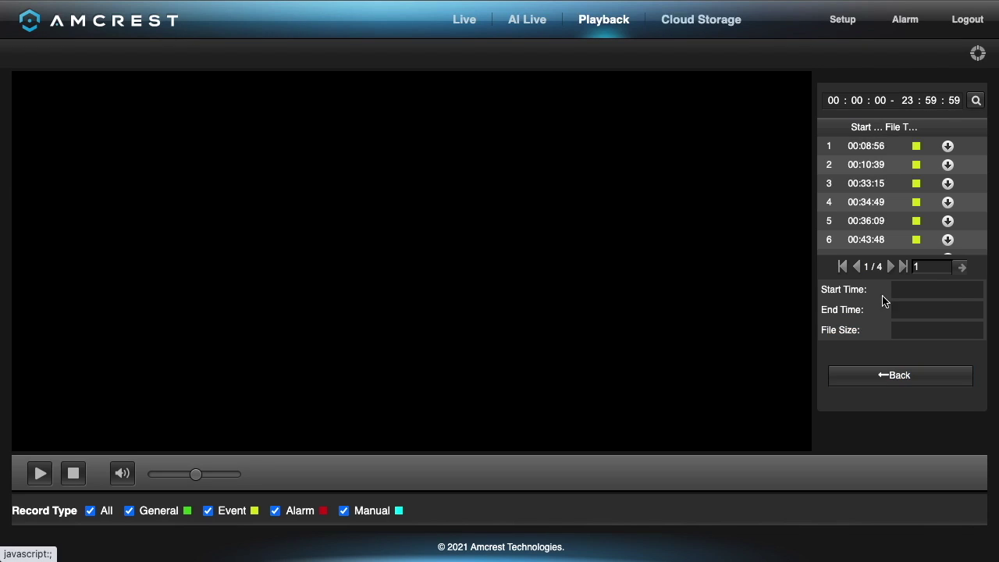
click(907, 267)
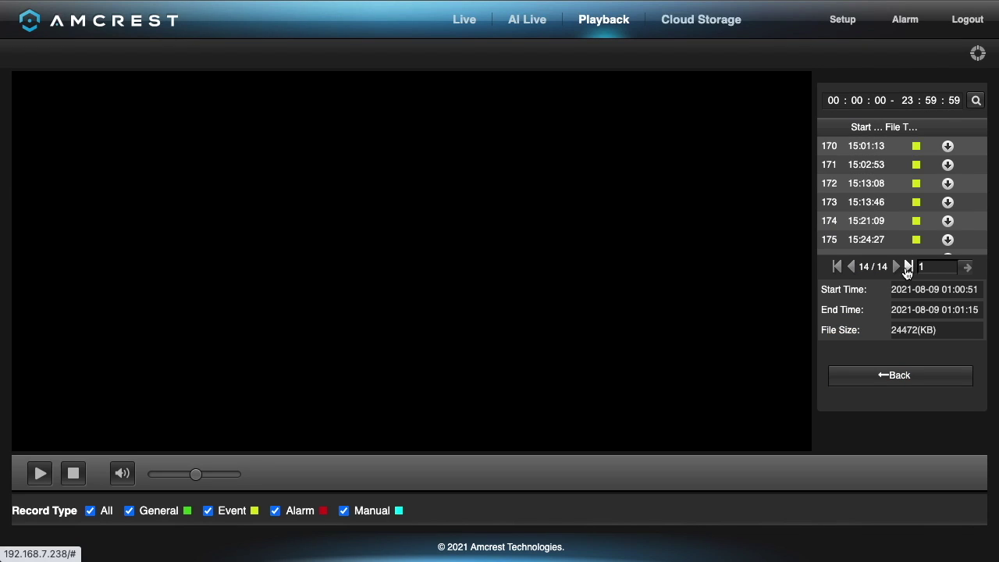
click(874, 239)
double_click(873, 239)
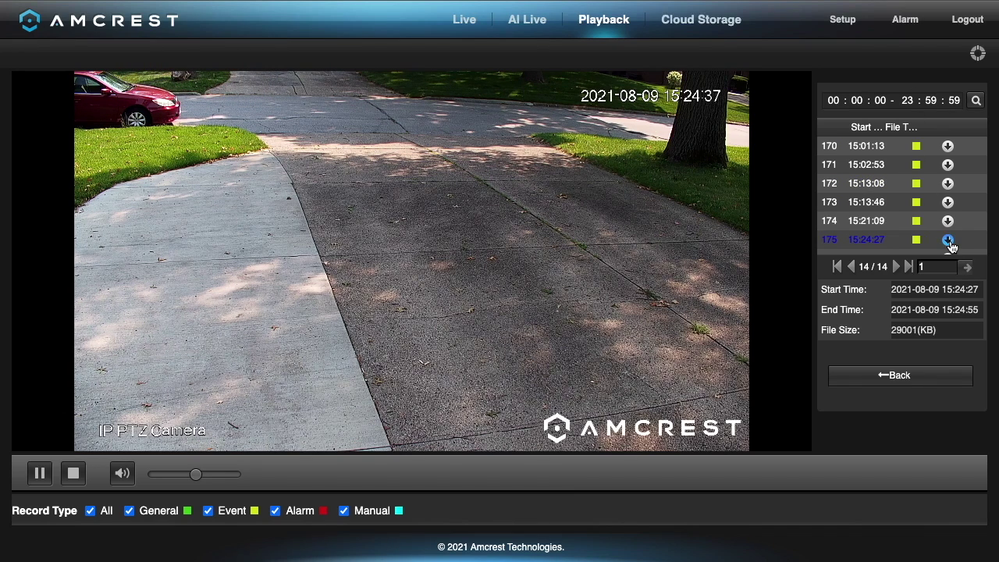
click(852, 22)
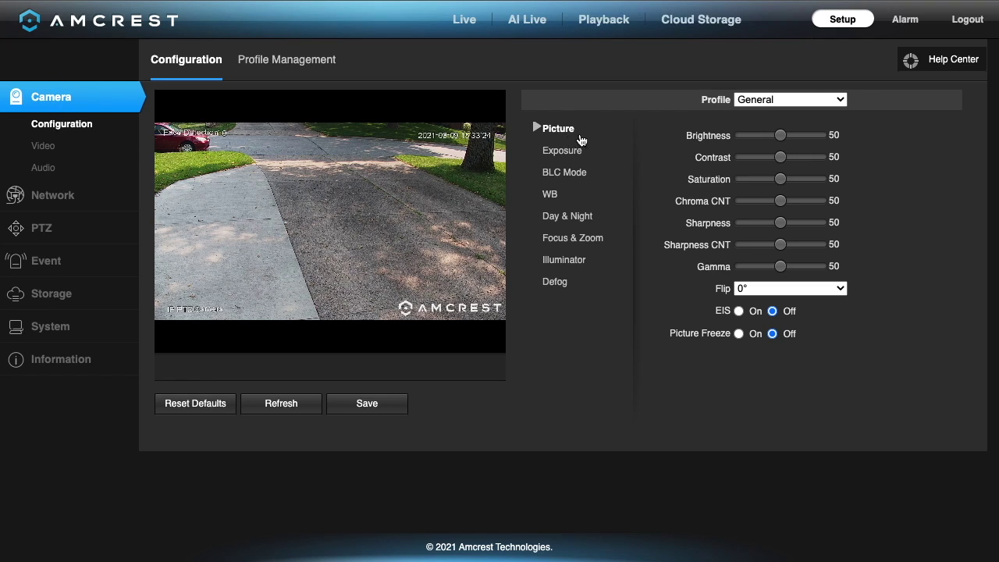
Review Exposure, BLC, Day & Night and Illuminator (keeping Smart IR), then go to the Video settings.
click(565, 151)
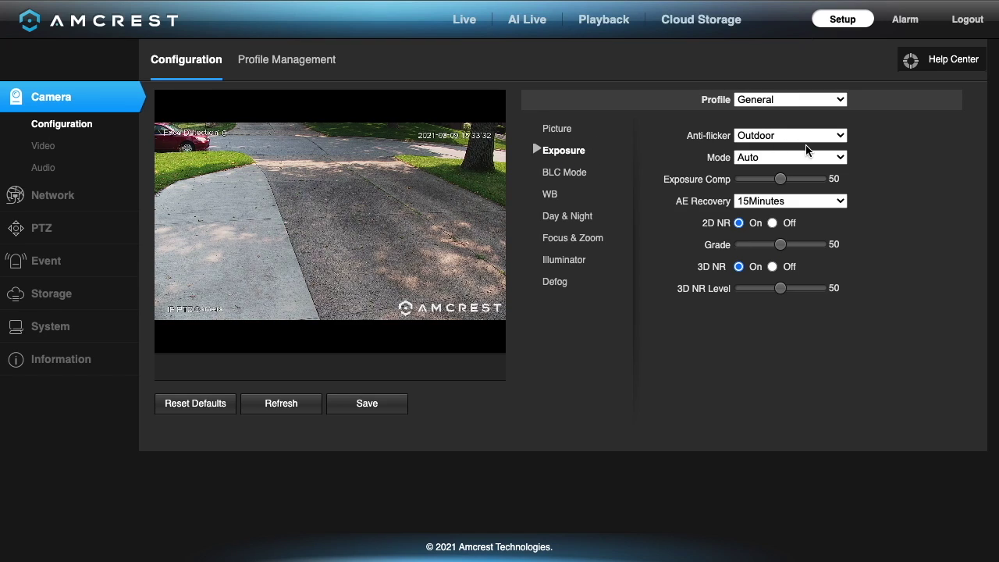
click(556, 174)
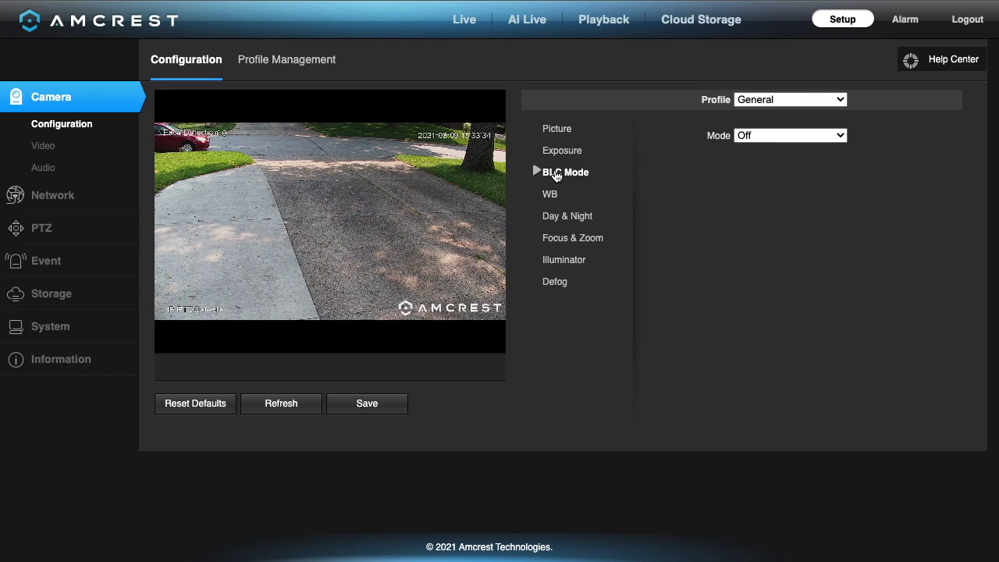
click(563, 224)
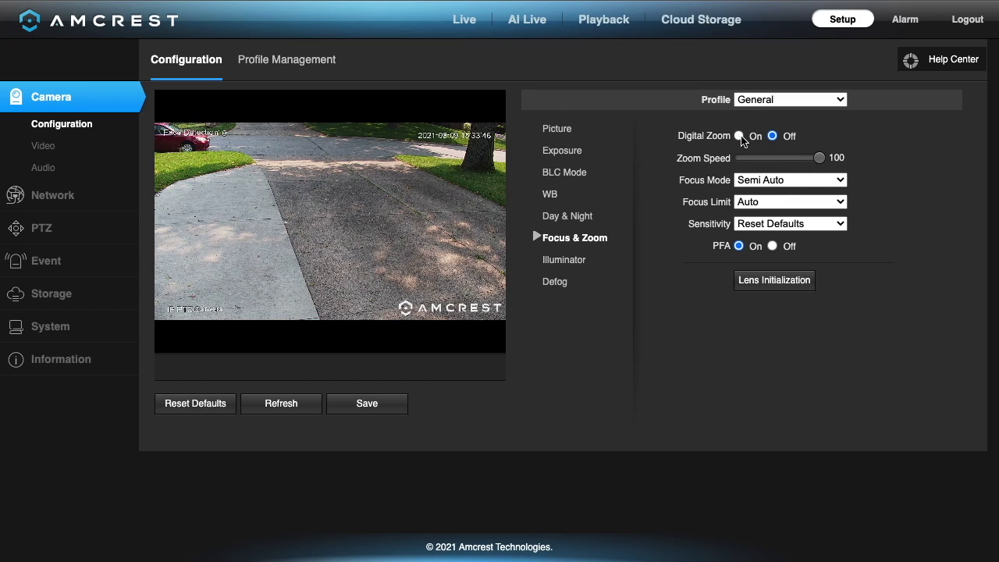
click(539, 260)
click(769, 135)
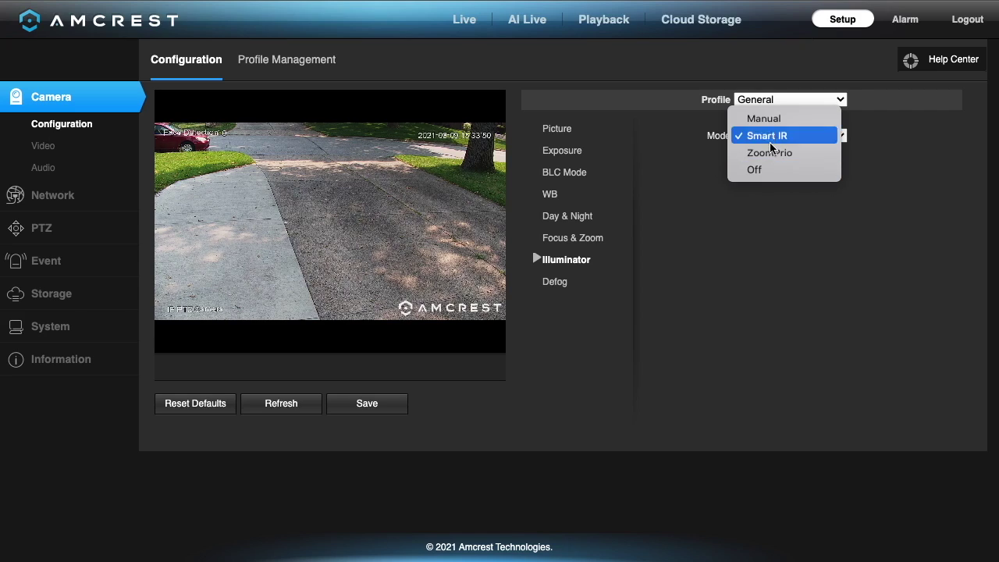
click(559, 284)
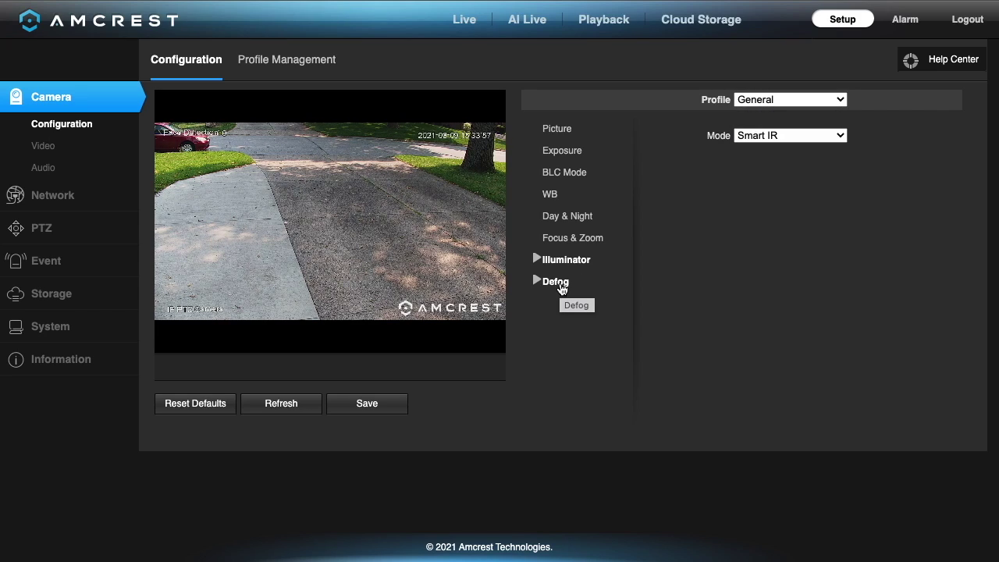
click(44, 148)
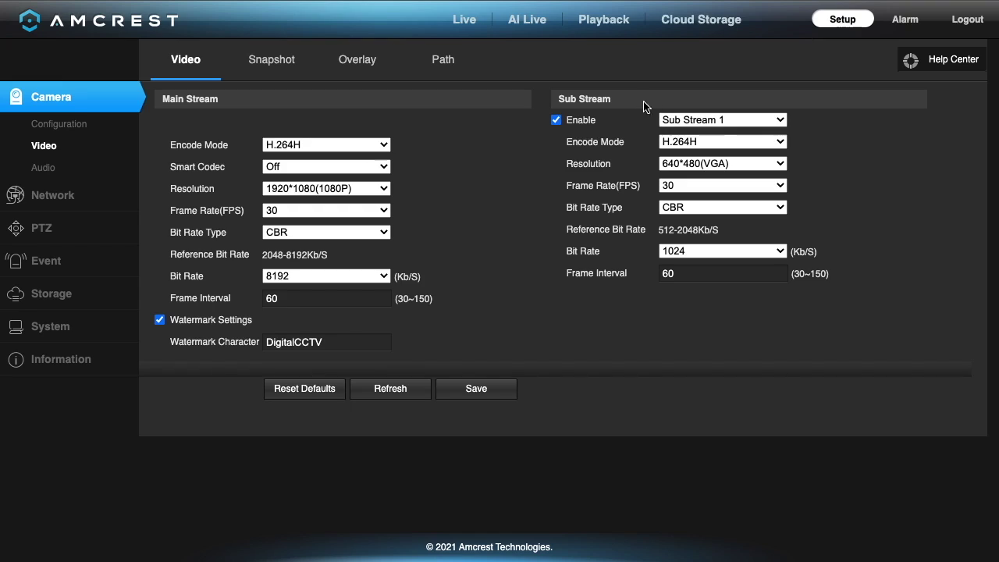
double_click(650, 120)
click(664, 119)
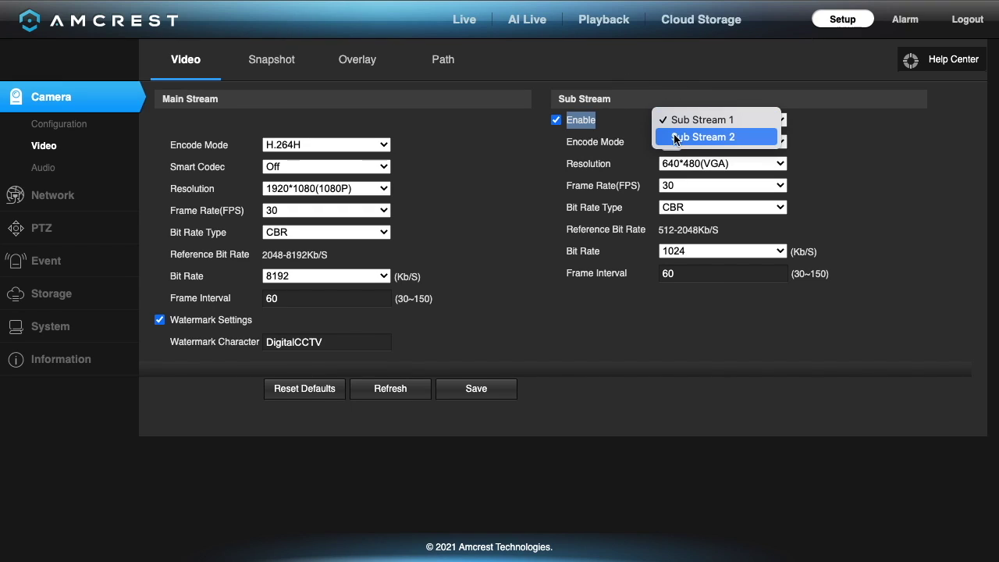
click(677, 75)
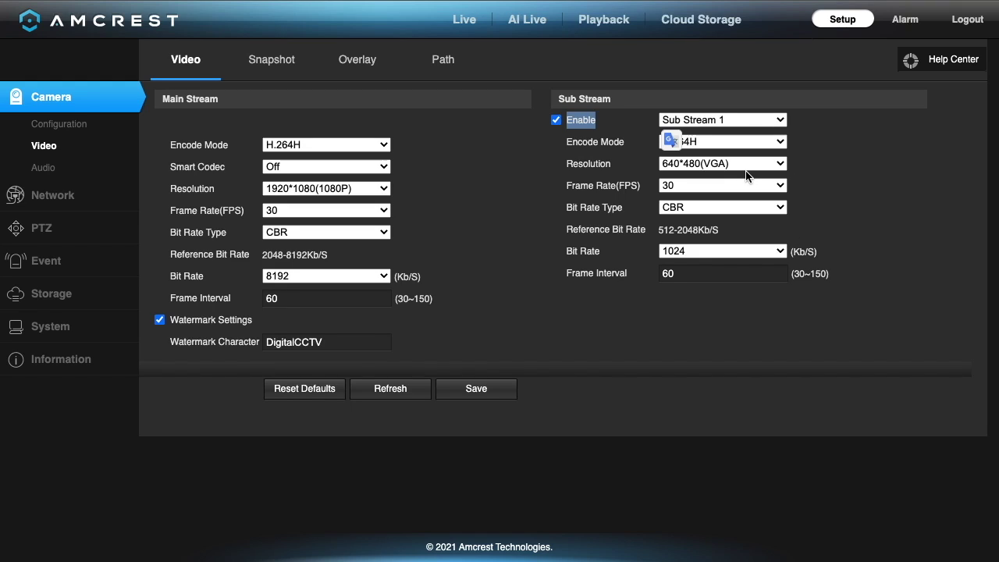
click(285, 147)
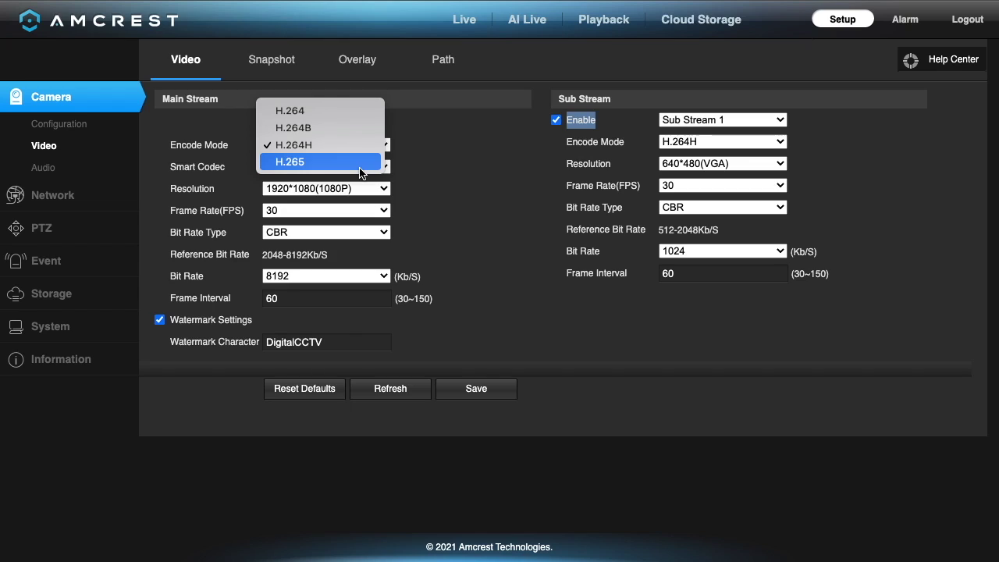
click(461, 178)
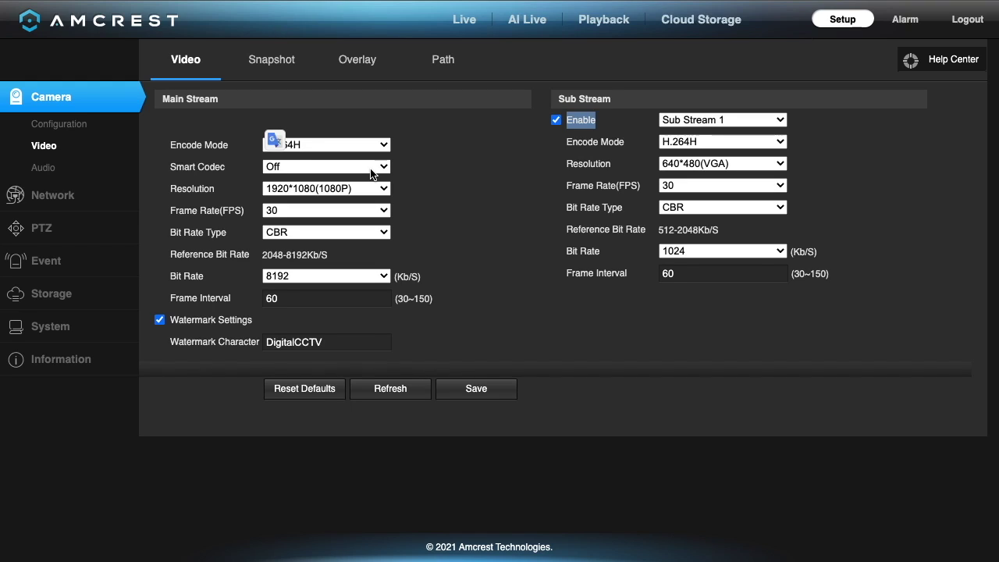
Reset video defaults and set main stream bit rate to 8192, keeping 30 fps and CBR.
click(331, 391)
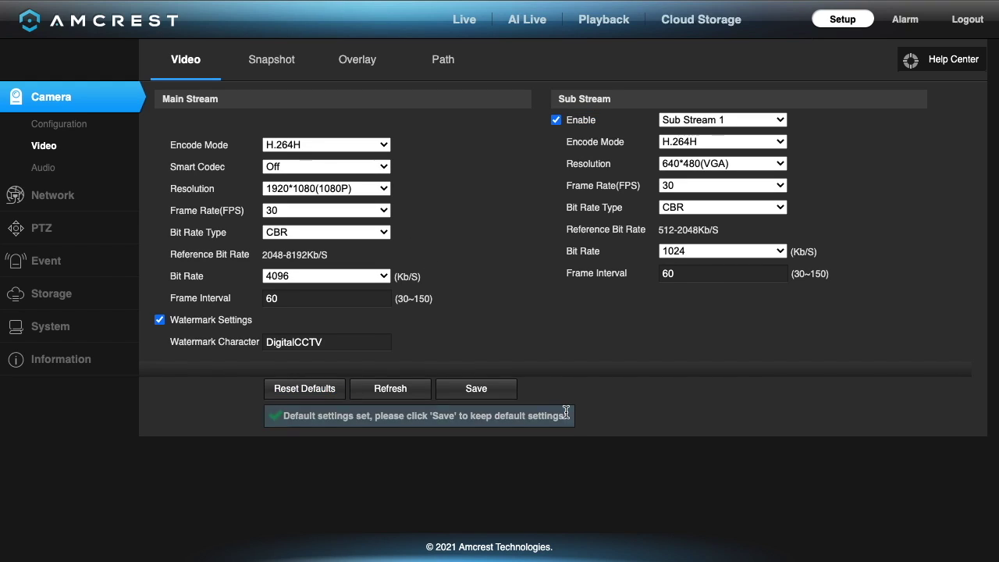
click(306, 190)
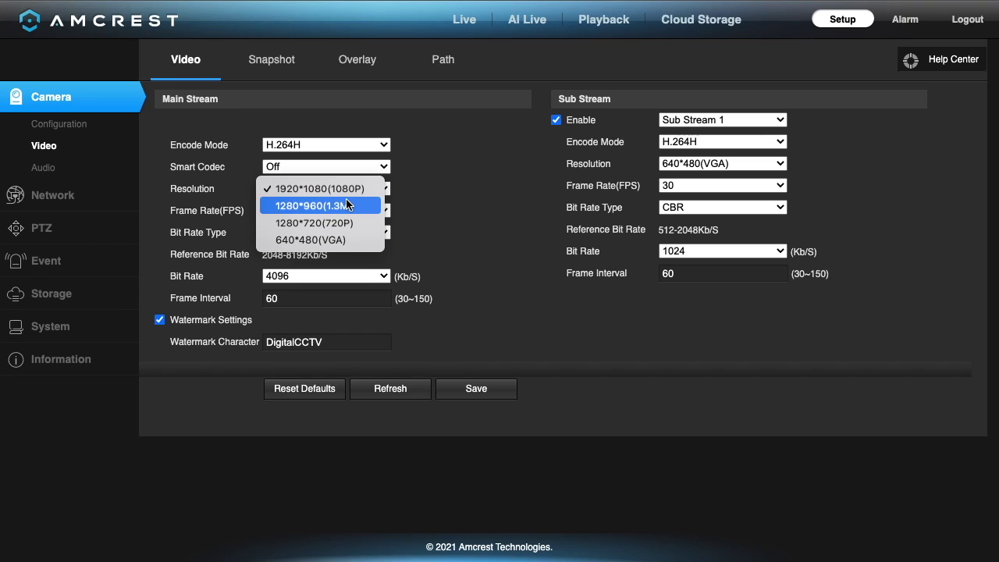
click(458, 203)
click(281, 210)
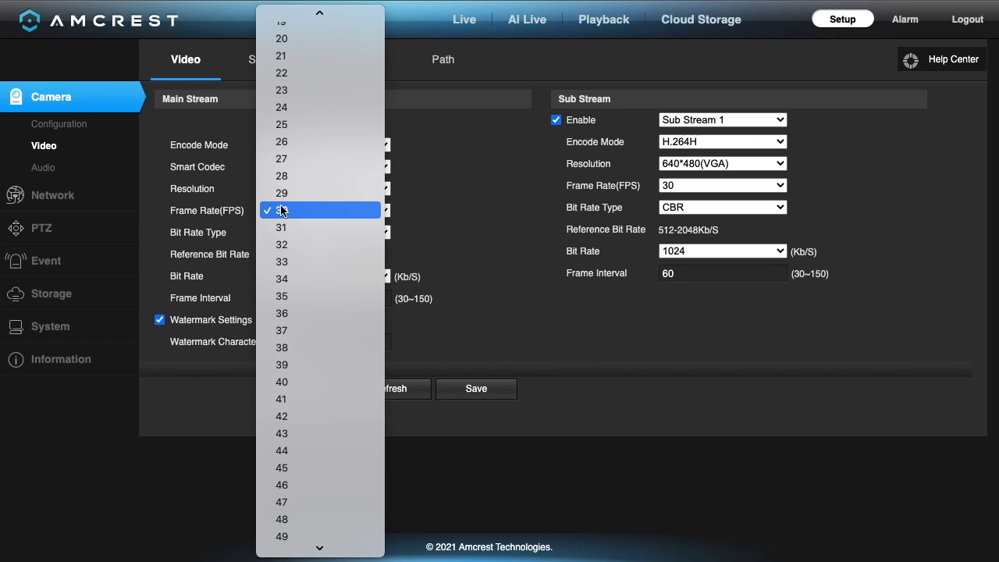
scroll(281, 210, down, 5)
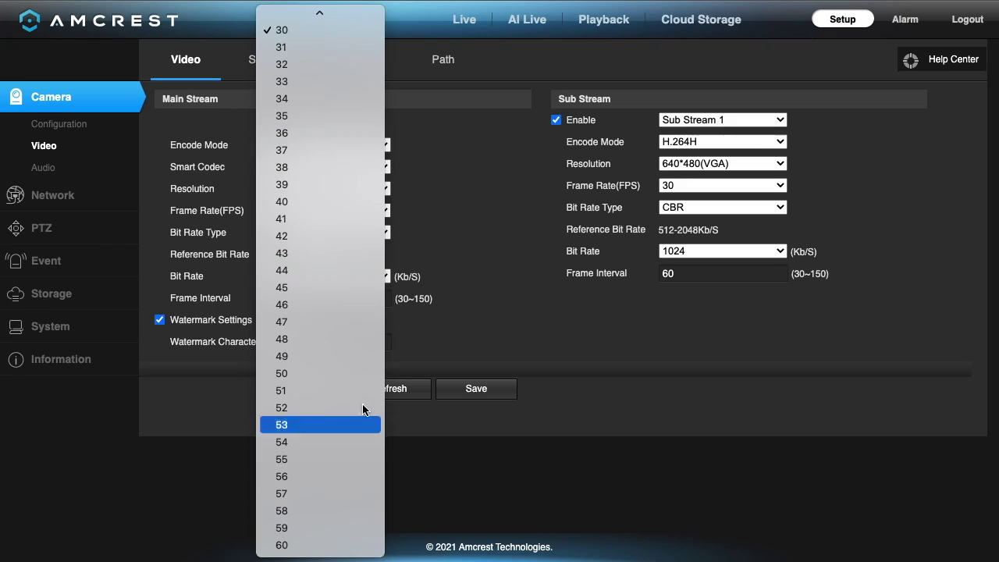
click(514, 188)
click(372, 232)
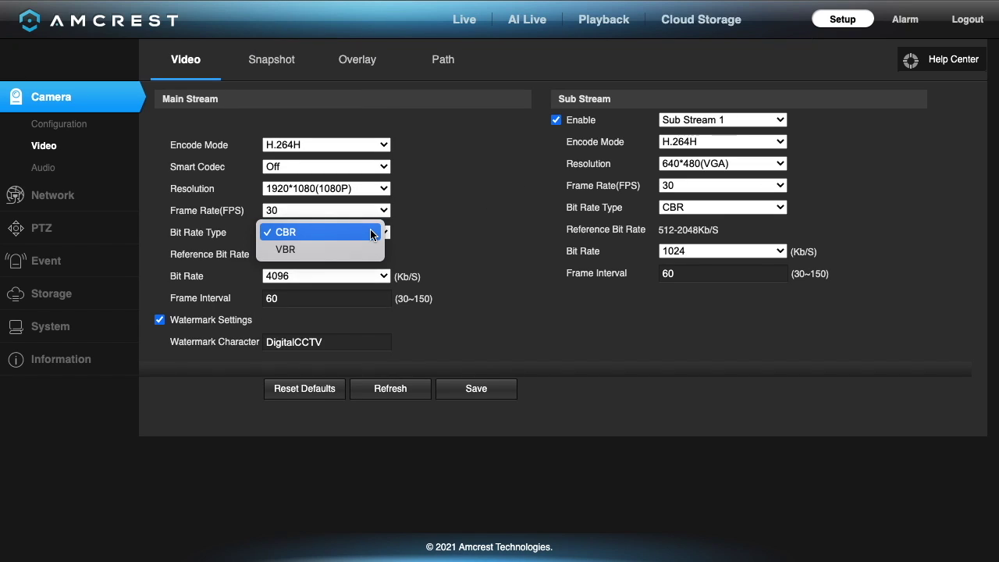
click(435, 245)
click(287, 278)
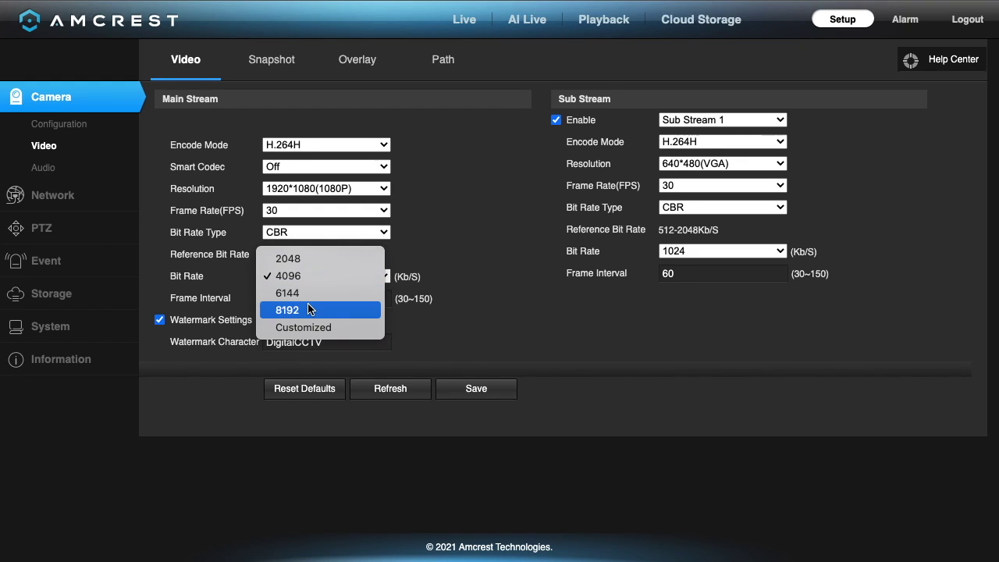
click(308, 309)
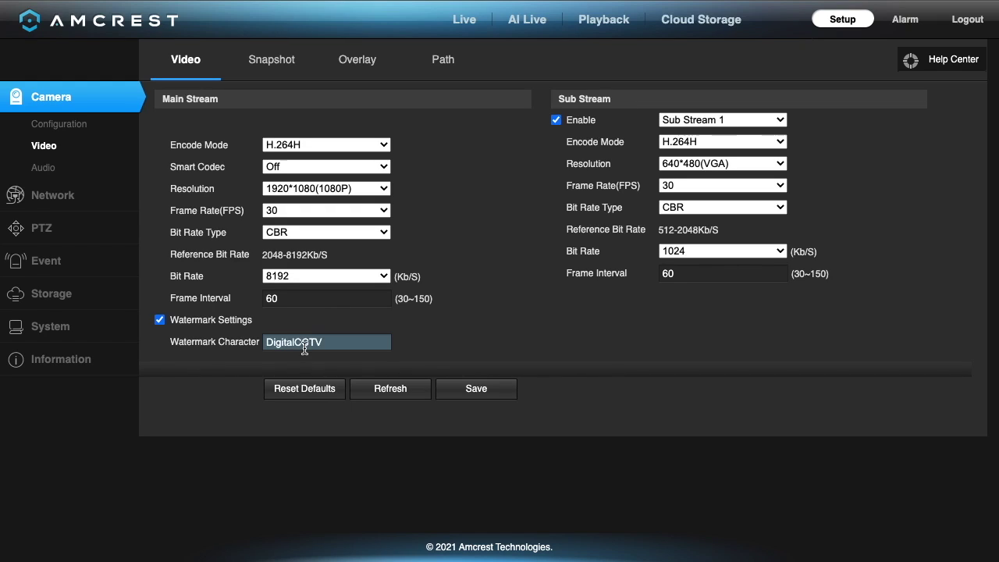
Look at the Sub Stream 2 encoding settings, then return to Sub Stream 1.
click(707, 141)
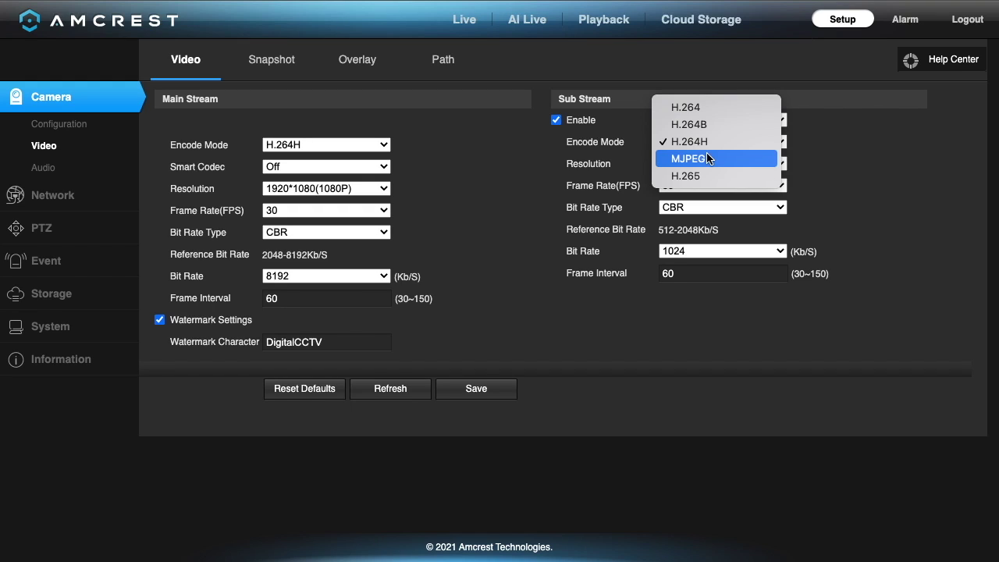
click(698, 120)
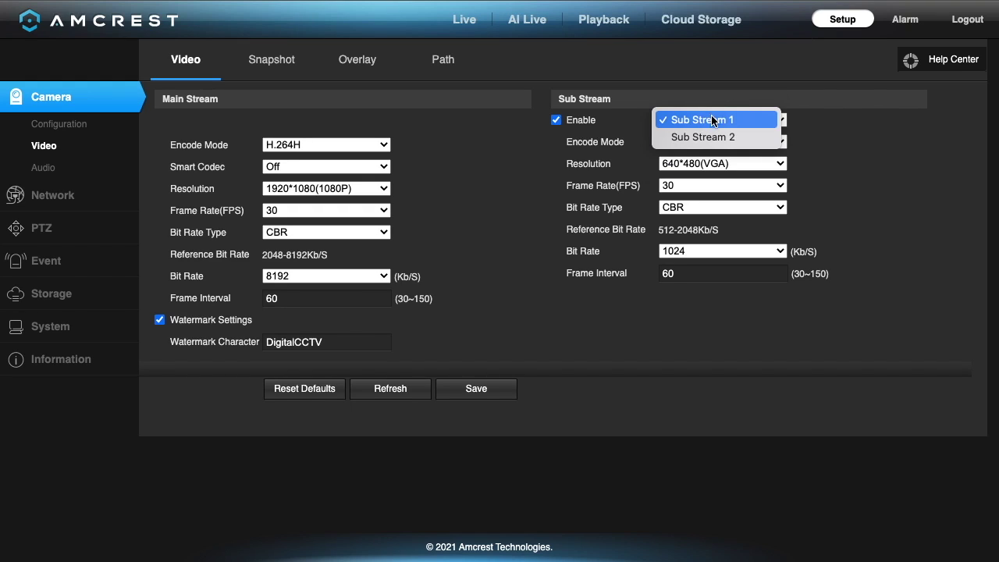
click(705, 133)
click(703, 142)
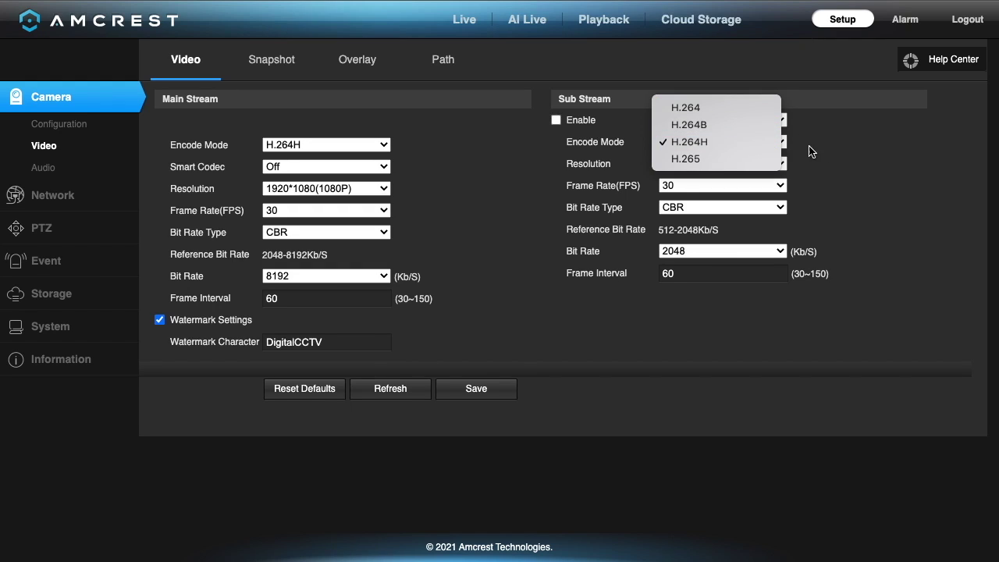
click(840, 152)
click(722, 120)
click(706, 105)
Check the resolution (1080P), 30 fps and CBR choices unchanged, then move to Snapshot settings.
click(722, 163)
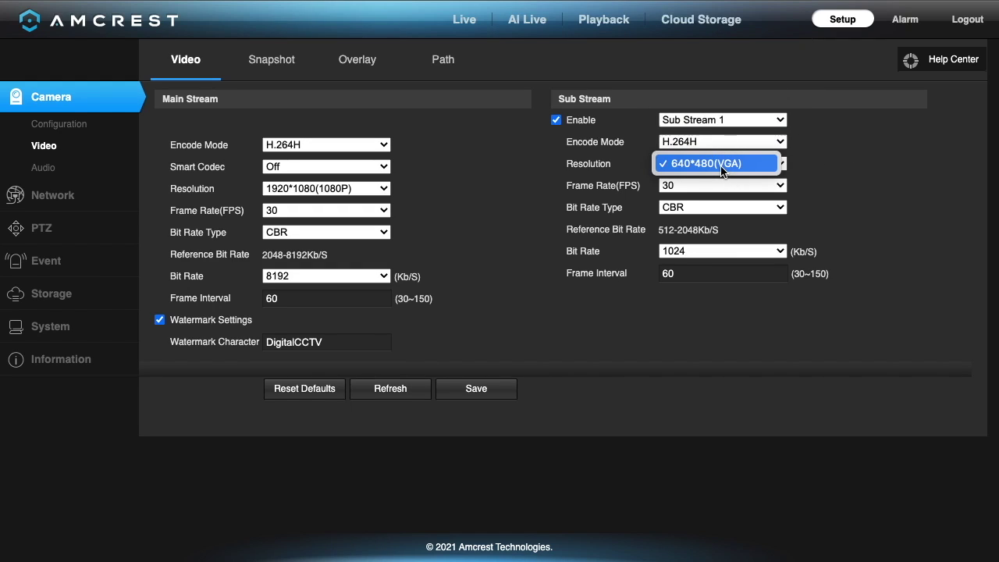
click(339, 193)
click(340, 192)
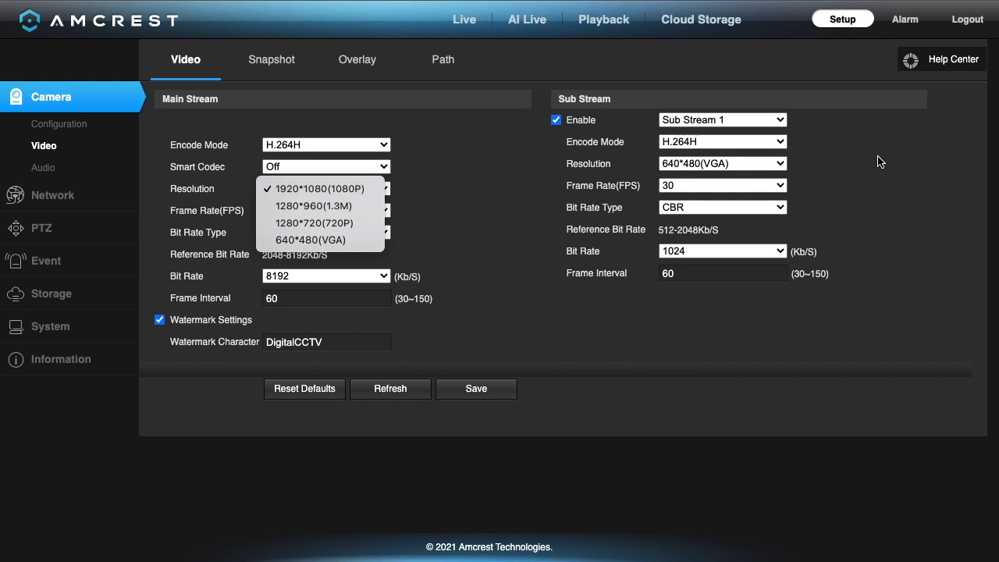
click(781, 186)
click(780, 186)
click(912, 170)
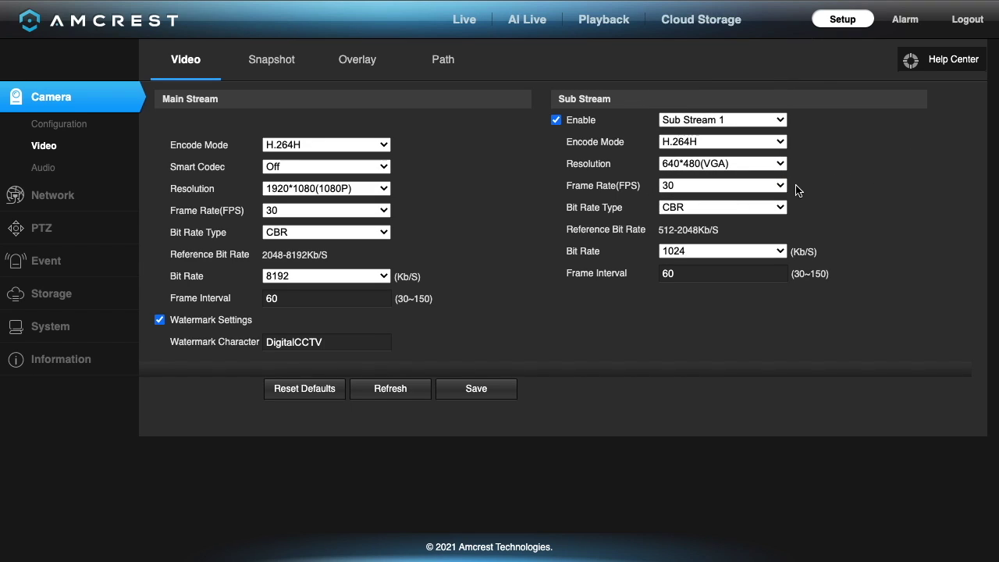
click(781, 207)
click(772, 207)
click(716, 251)
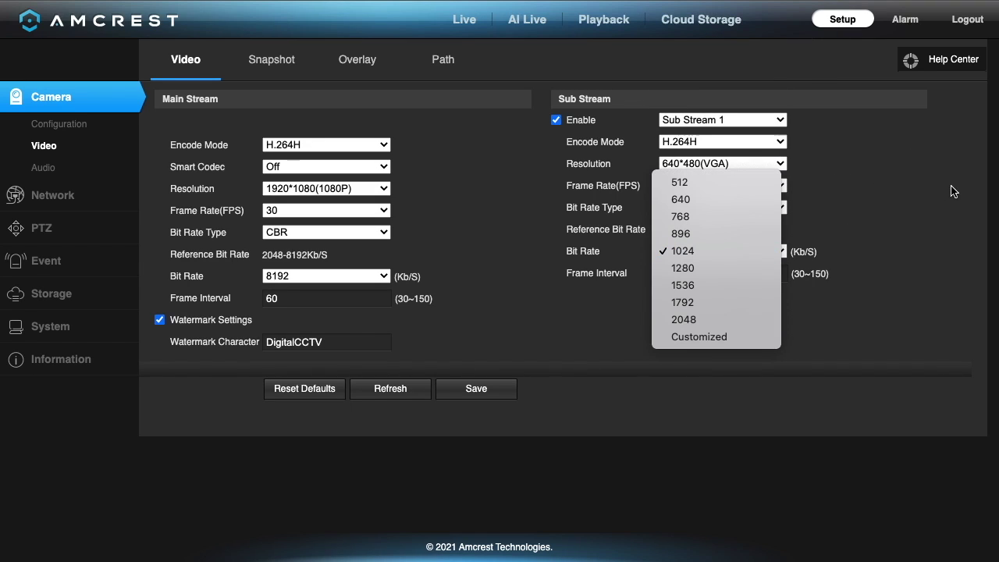
click(278, 67)
Browse snapshot image size, quality and interval choices without changes, then go to Overlay.
click(327, 92)
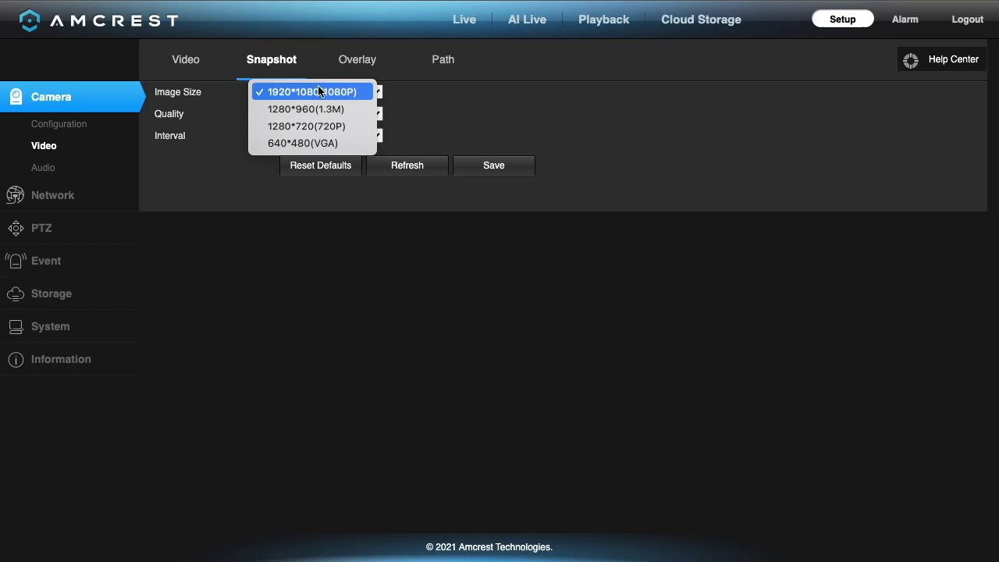
click(461, 97)
key(Tab)
key(space)
click(417, 120)
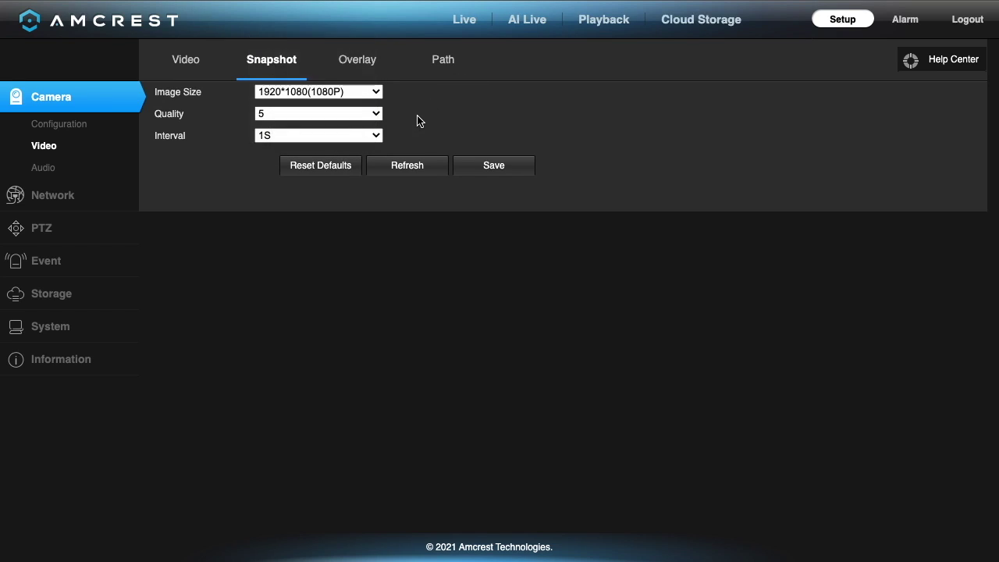
key(Tab)
key(space)
click(363, 69)
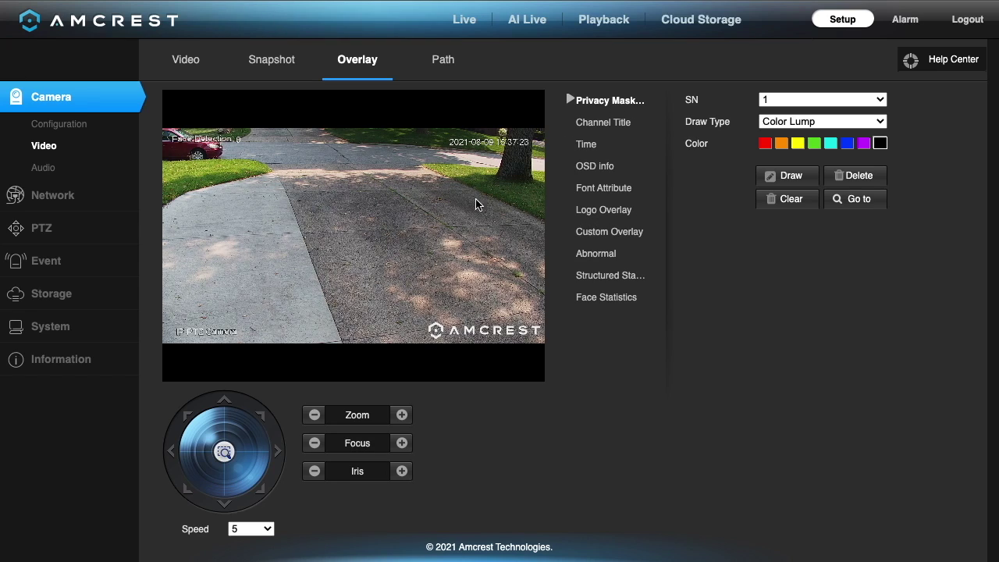
Look over the Channel Title overlay ('IP PTZ Camera') and Time overlay, then reach OSD Info.
click(598, 127)
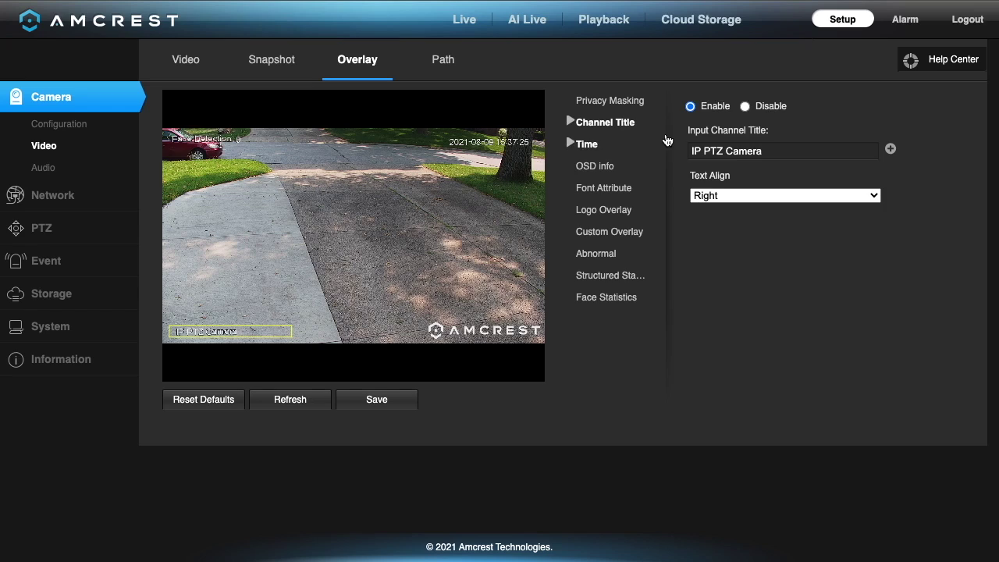
click(739, 148)
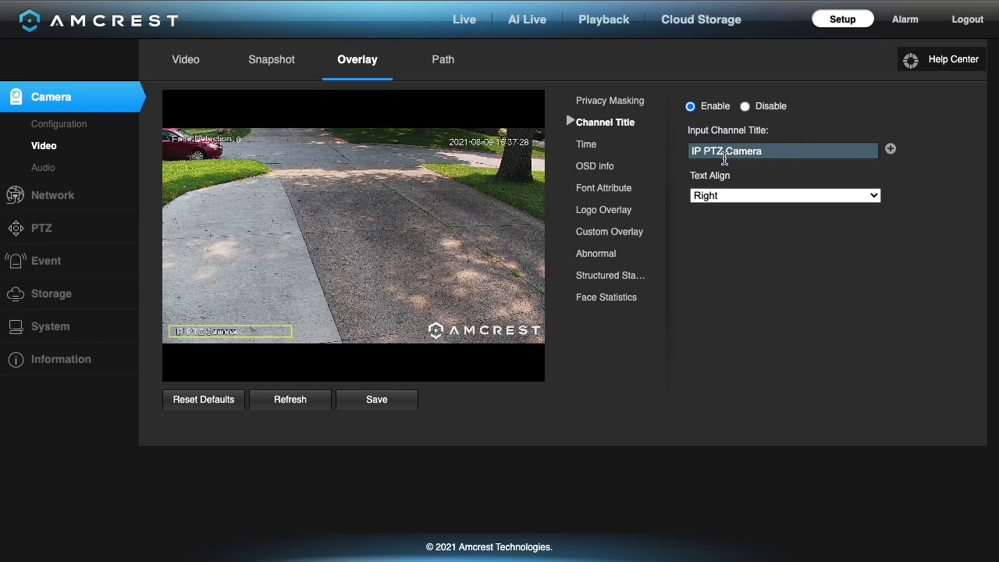
click(593, 148)
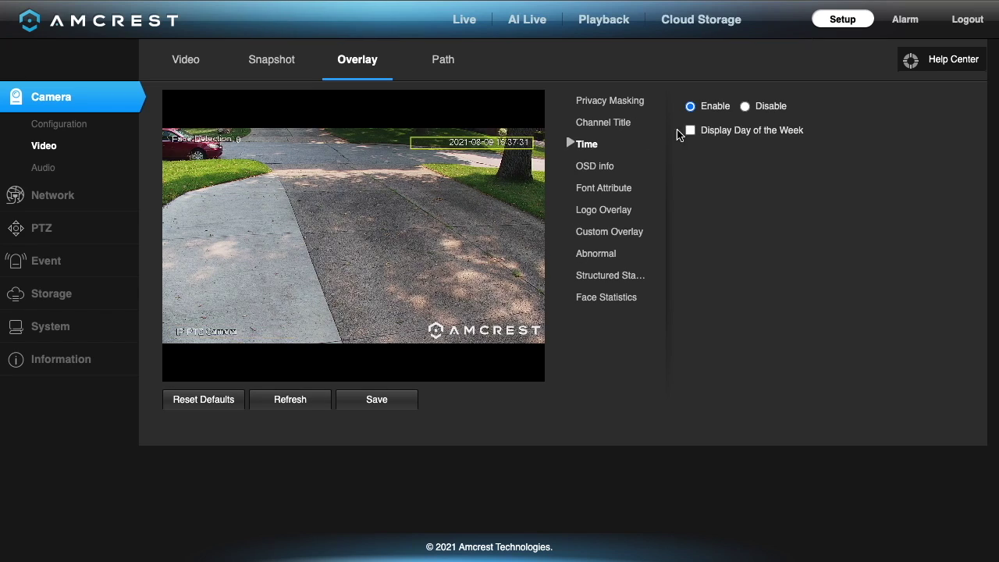
click(607, 167)
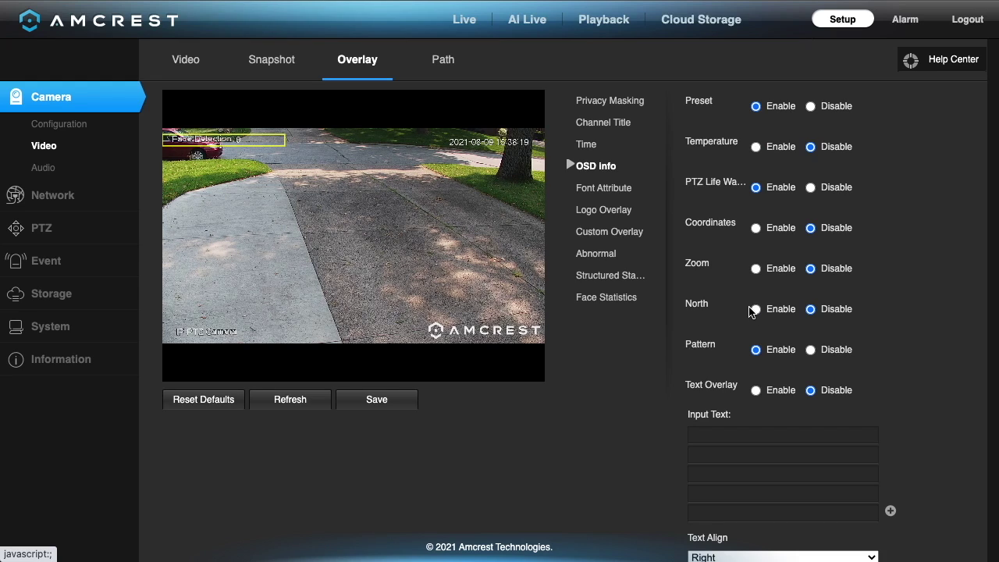
Enable the North, Zoom and Temperature OSD overlays, then view Face Statistics.
click(757, 311)
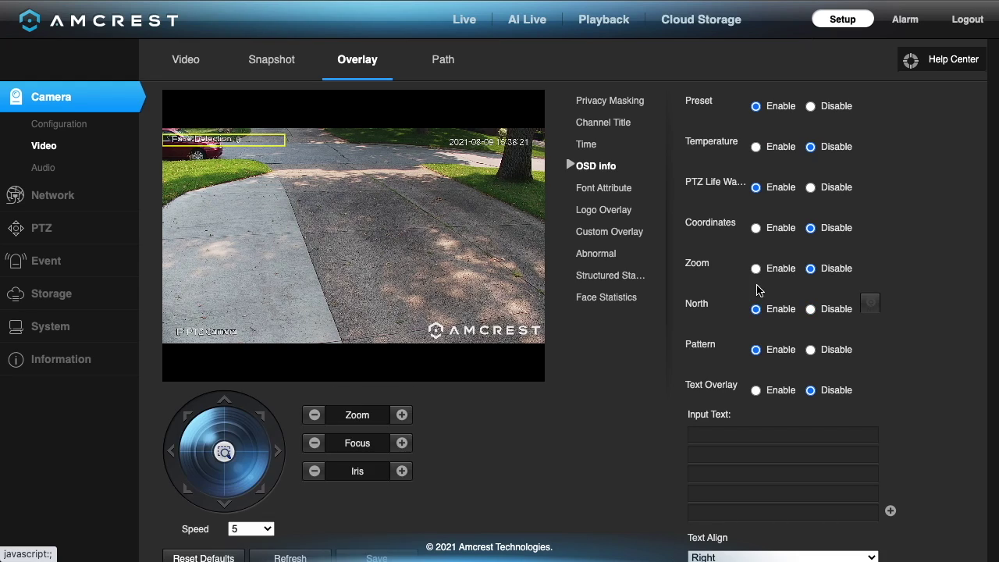
click(755, 269)
click(756, 146)
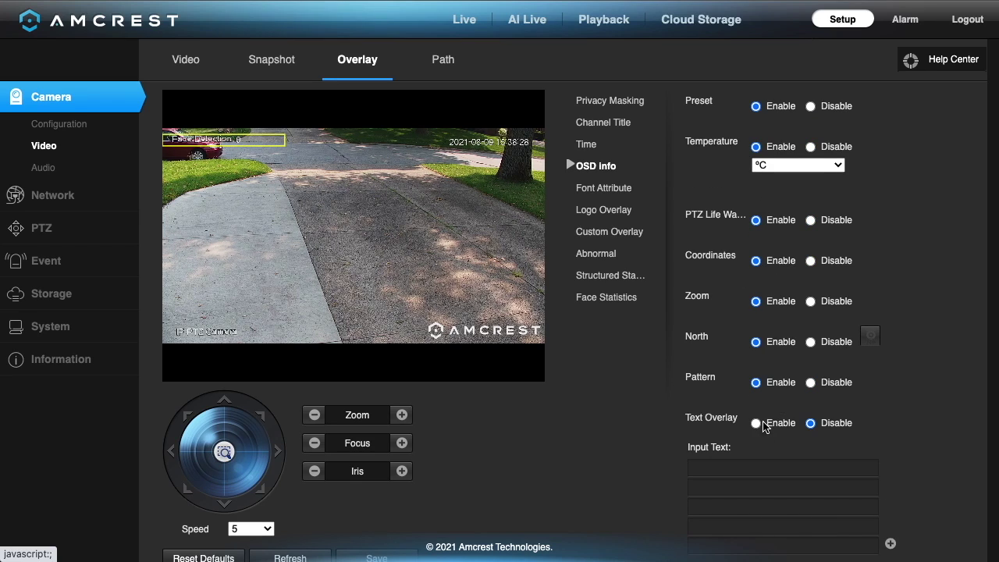
scroll(593, 204, down, 2)
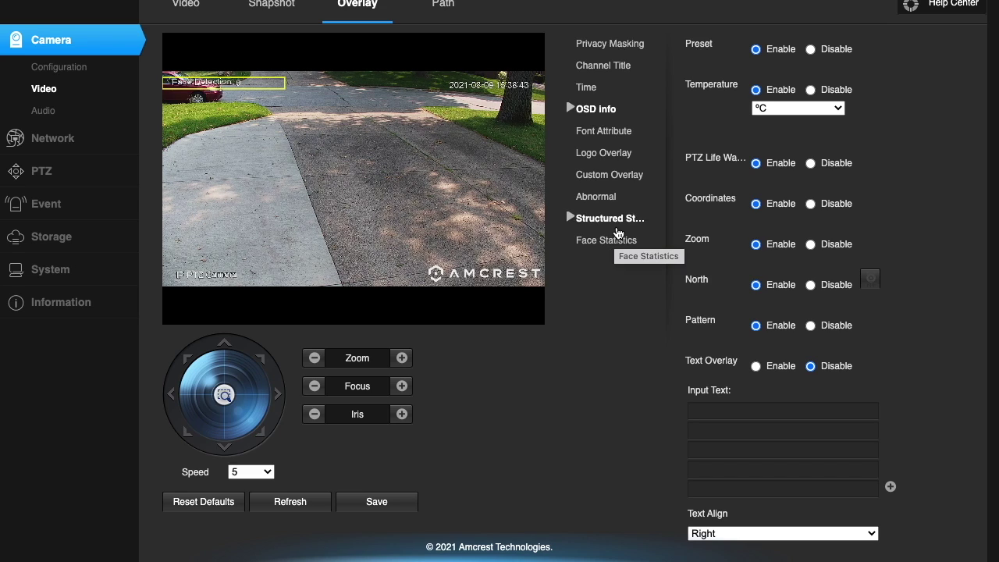
scroll(776, 367, down, 1)
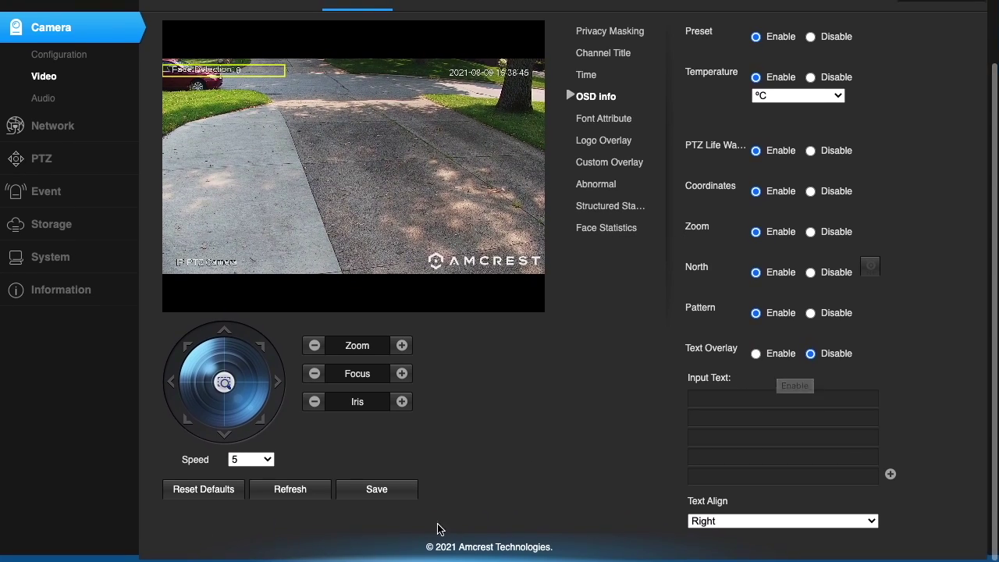
click(613, 228)
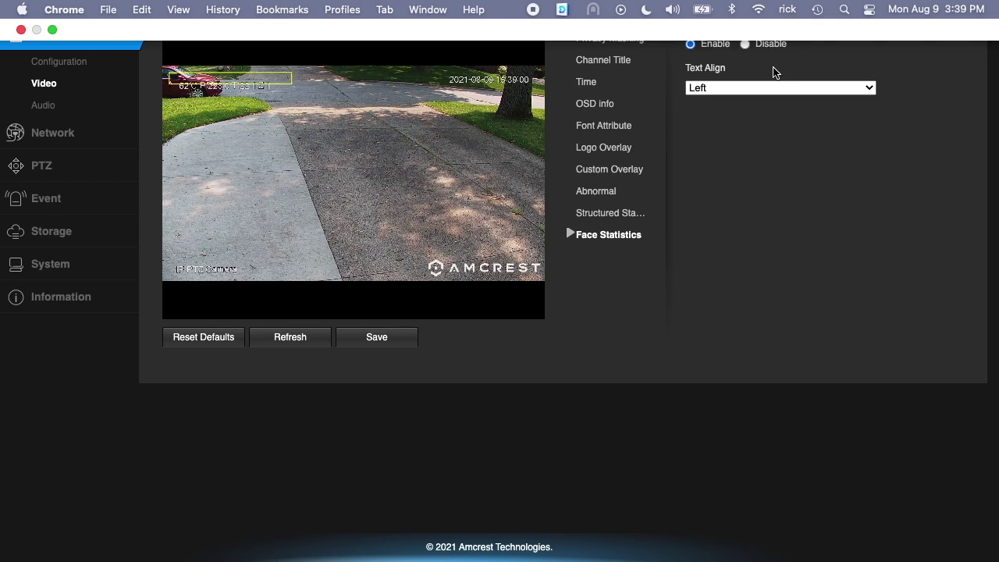
Check the capture Path and Overlay tabs, then the Network section and PTZ Function presets.
click(439, 63)
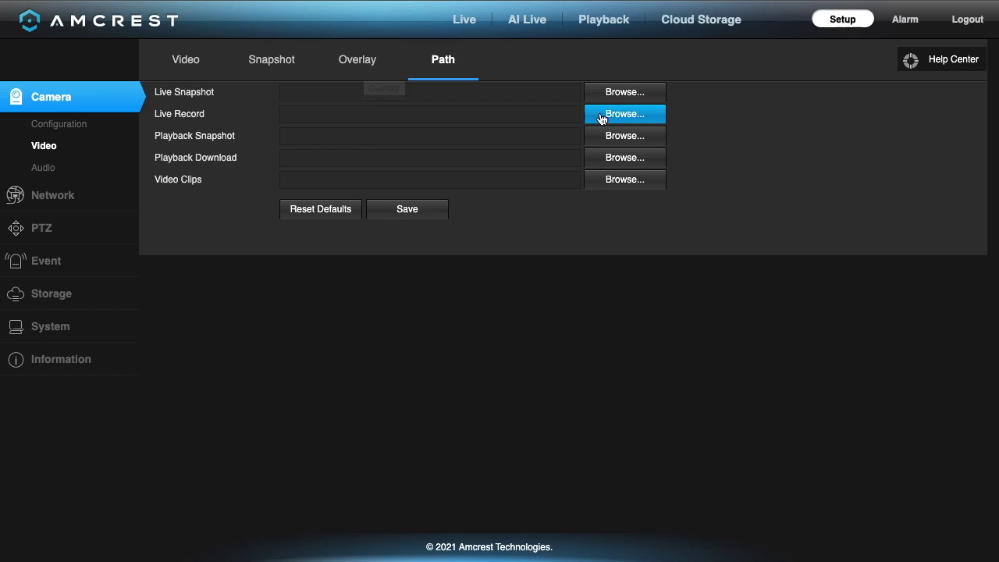
click(343, 63)
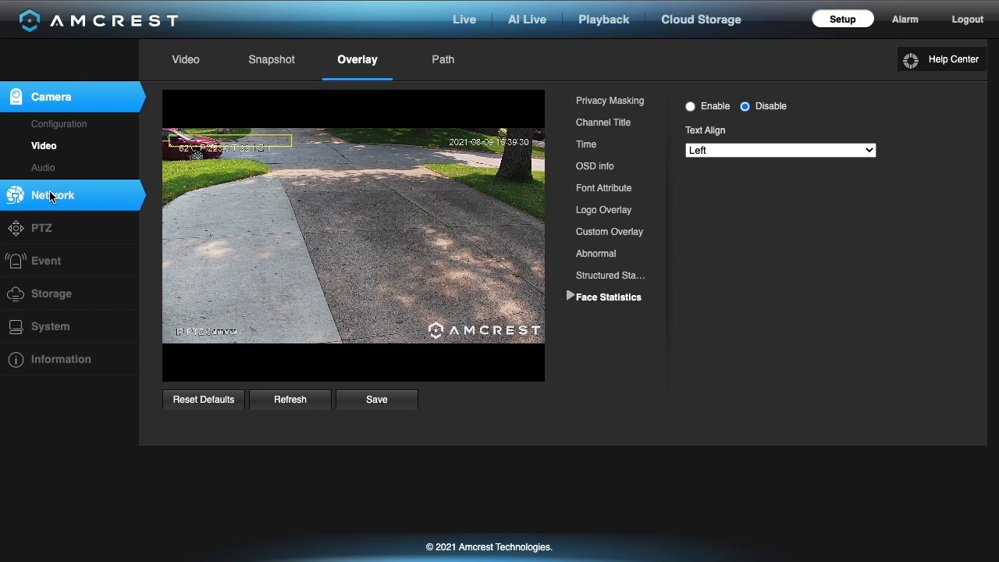
click(50, 197)
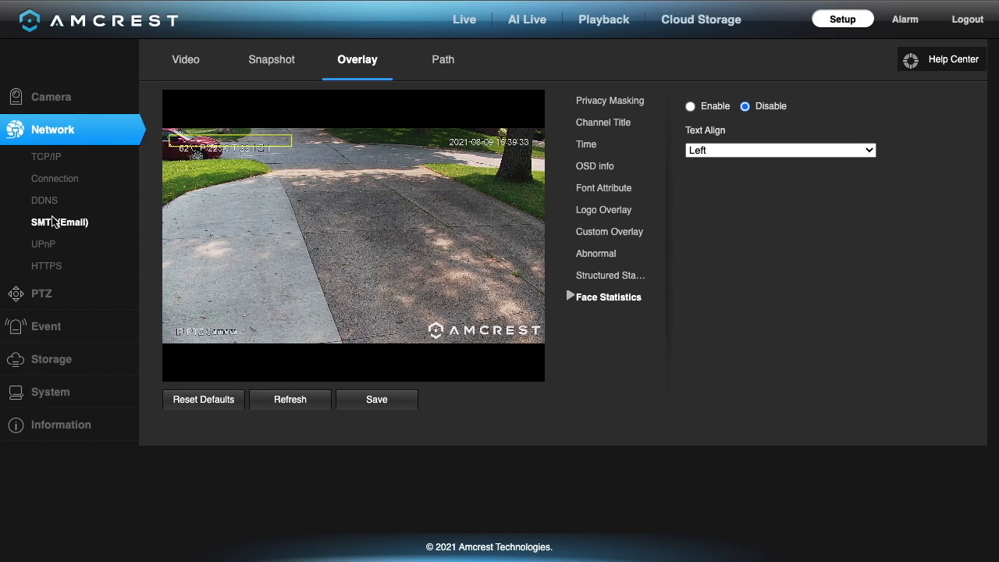
click(47, 289)
click(54, 188)
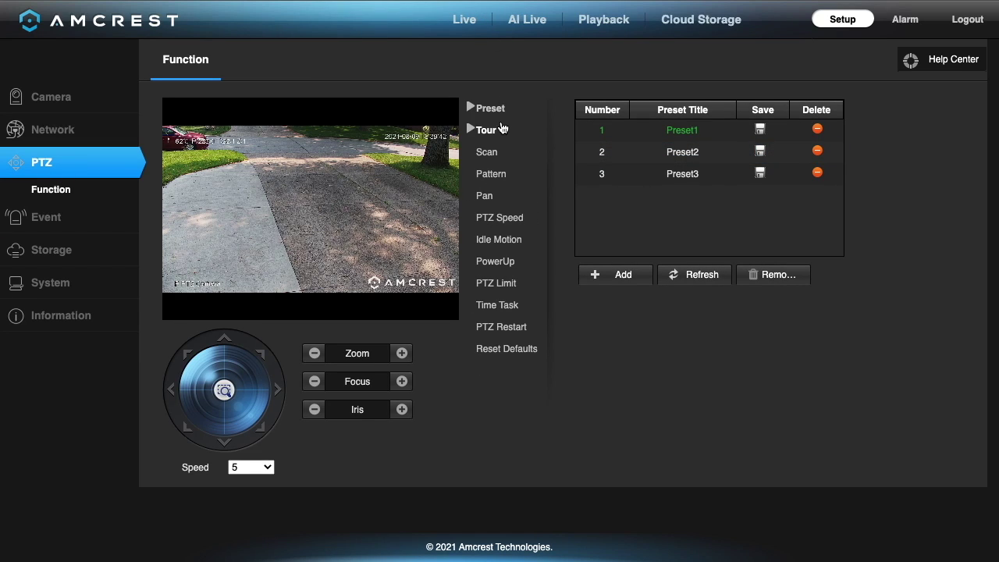
Browse Event settings and the Storage schedule, destination, SD card capacity and record control.
click(47, 216)
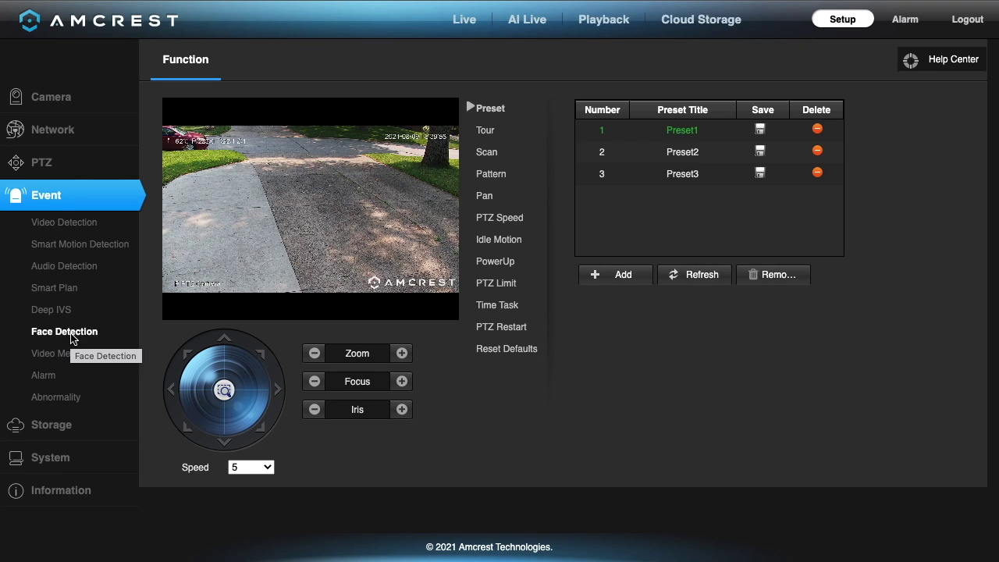
click(54, 427)
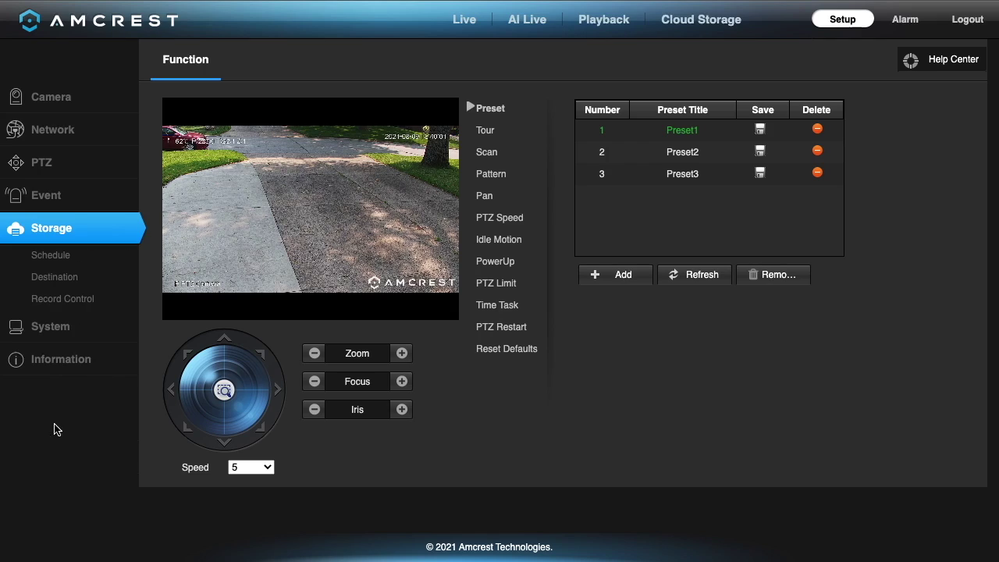
click(67, 258)
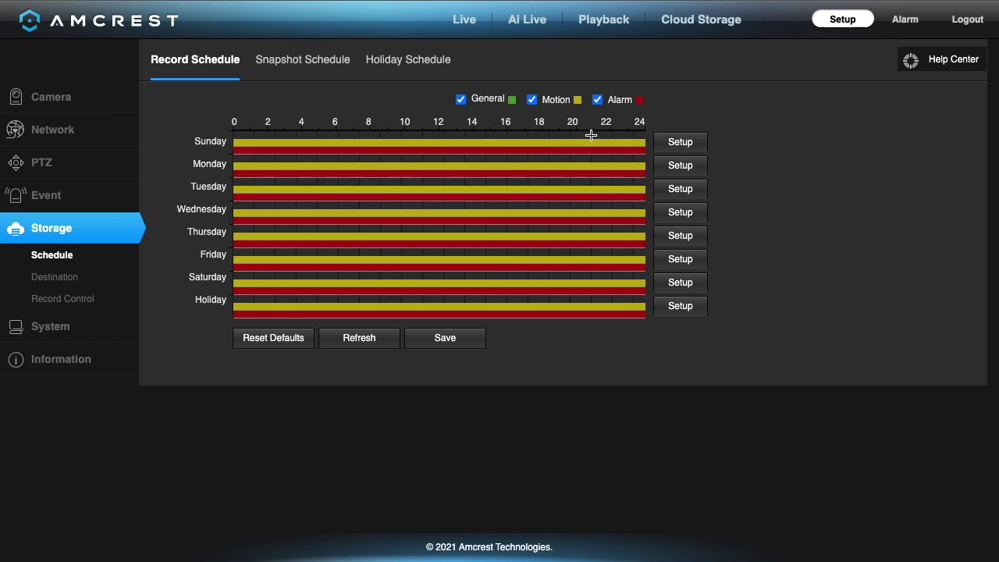
click(32, 282)
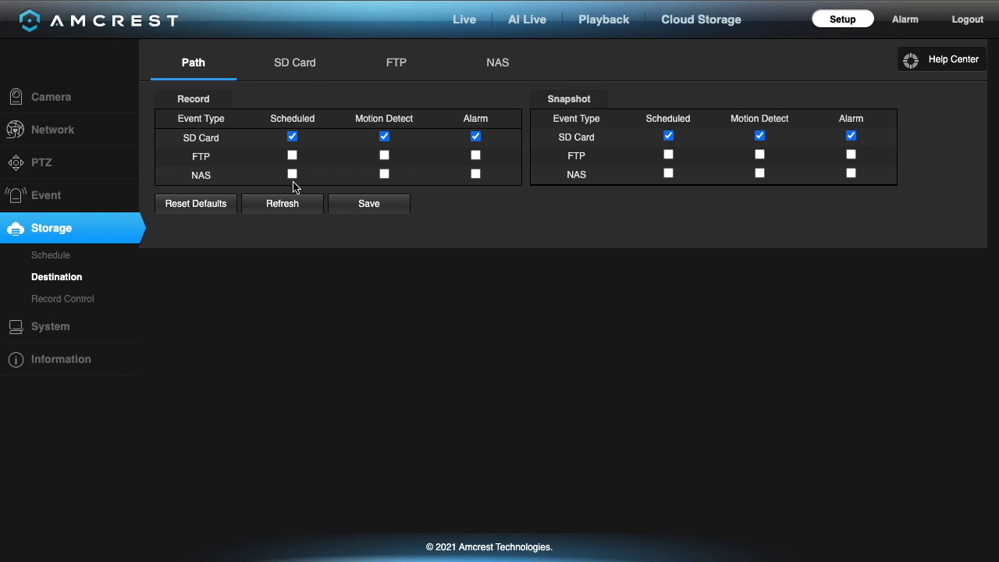
click(300, 70)
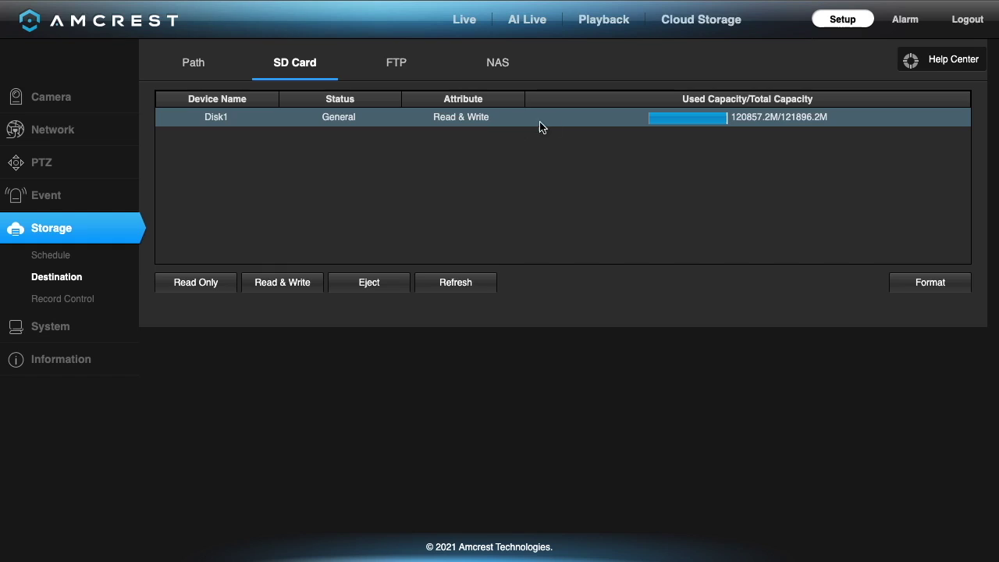
click(68, 296)
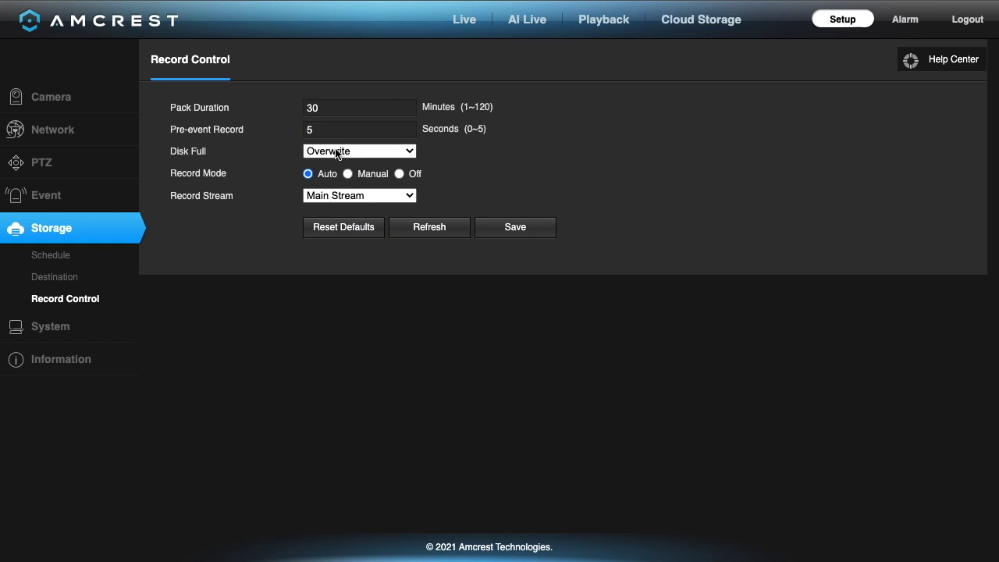
View the System section, then the firmware Version, Log and Life Statistics pages.
click(51, 332)
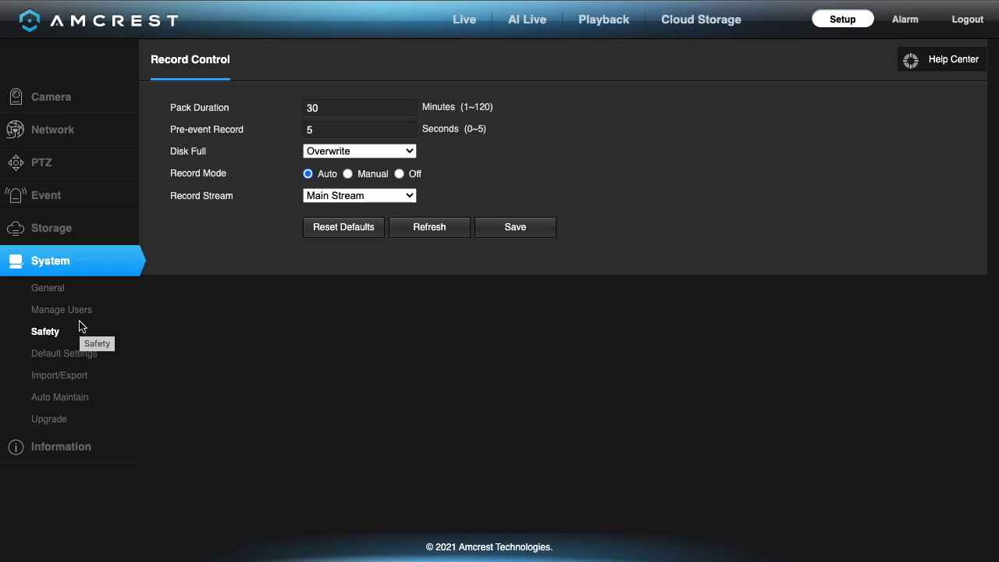
click(48, 451)
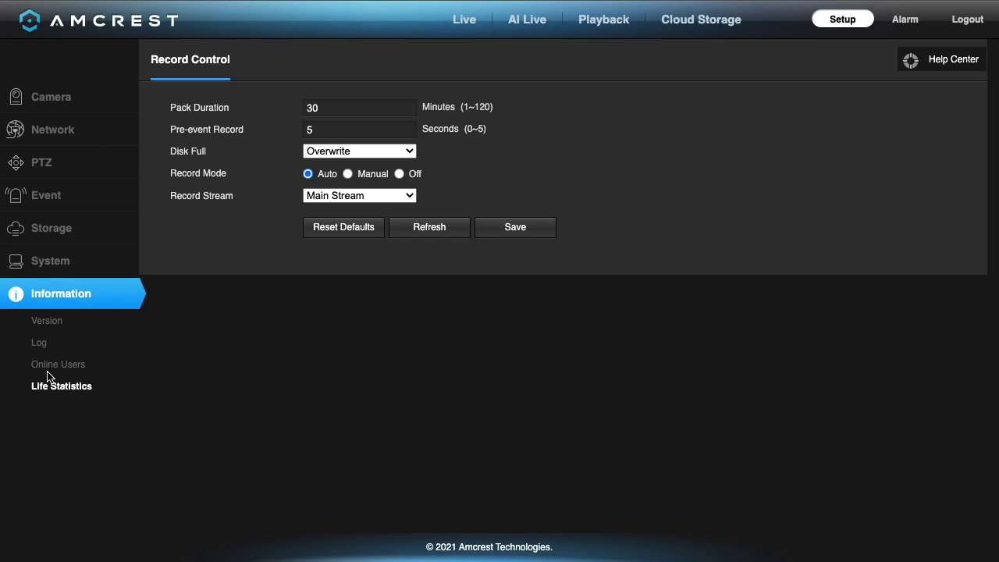
click(43, 325)
click(38, 341)
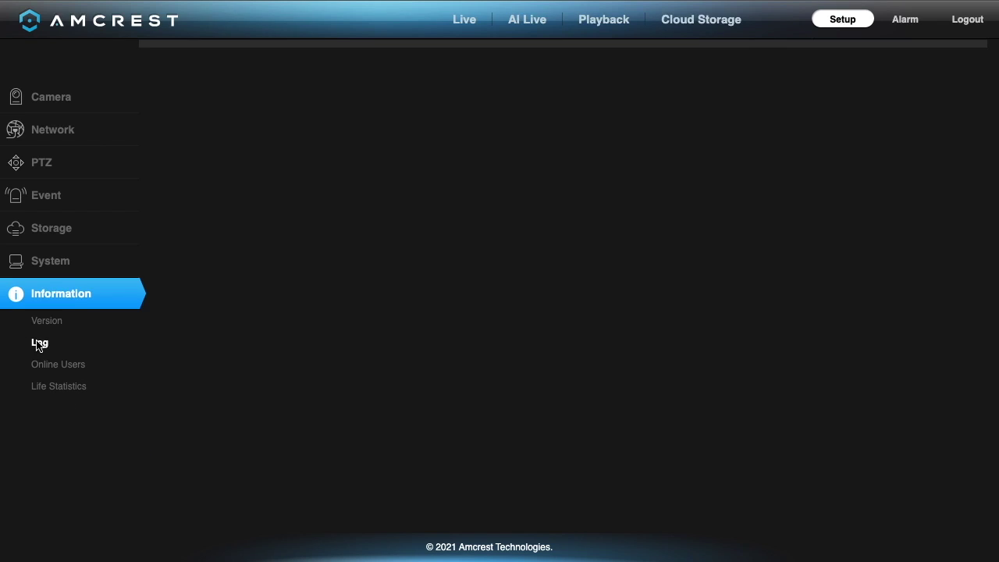
click(47, 385)
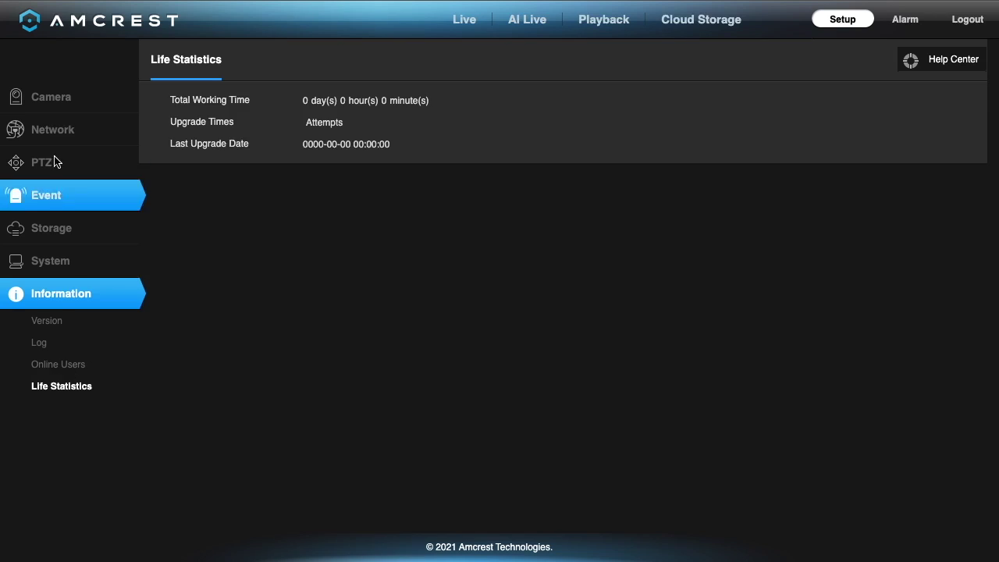
In Live view, pan the camera right, tilt down, zoom in twice, and start PTZ tour 1.
click(465, 20)
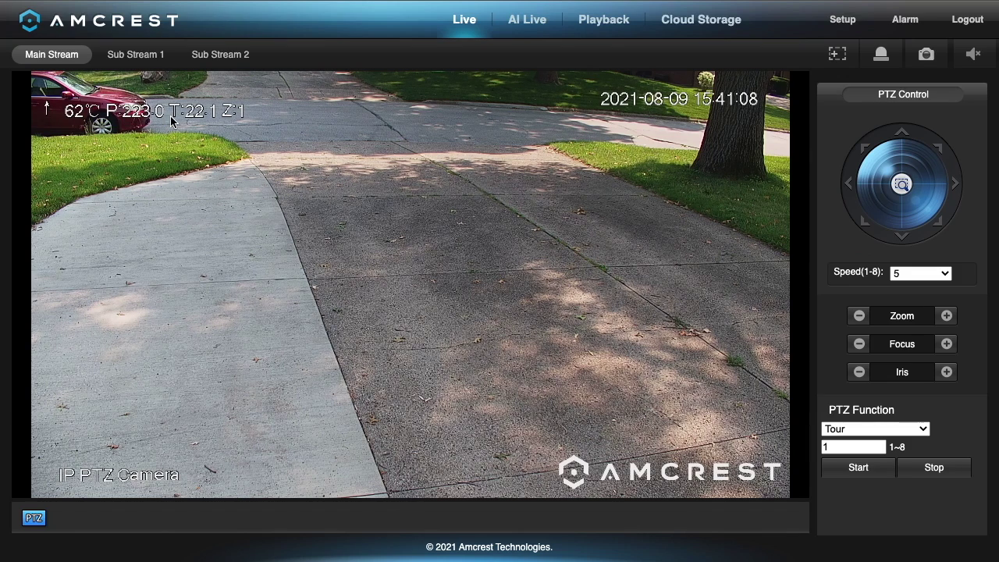
click(959, 188)
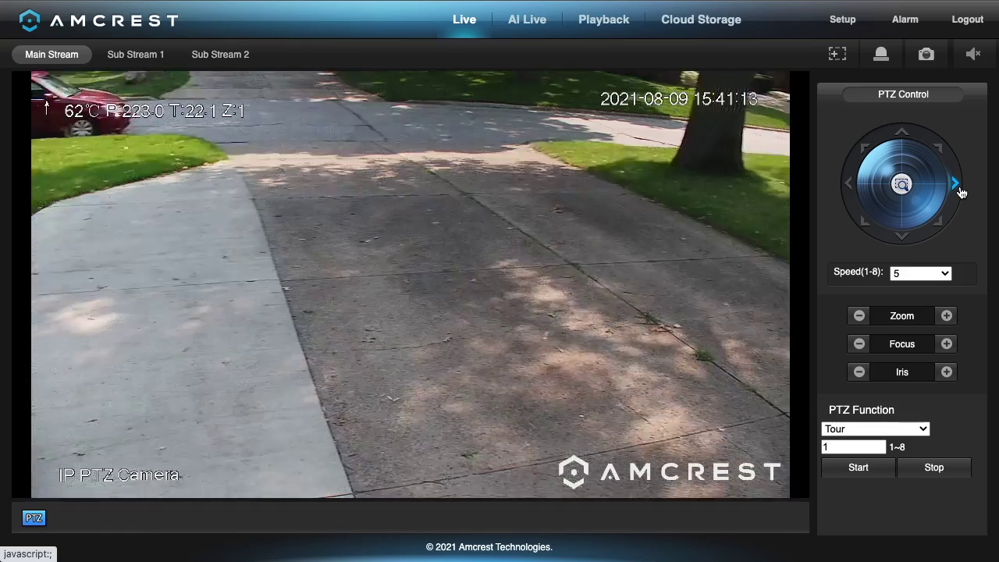
click(902, 236)
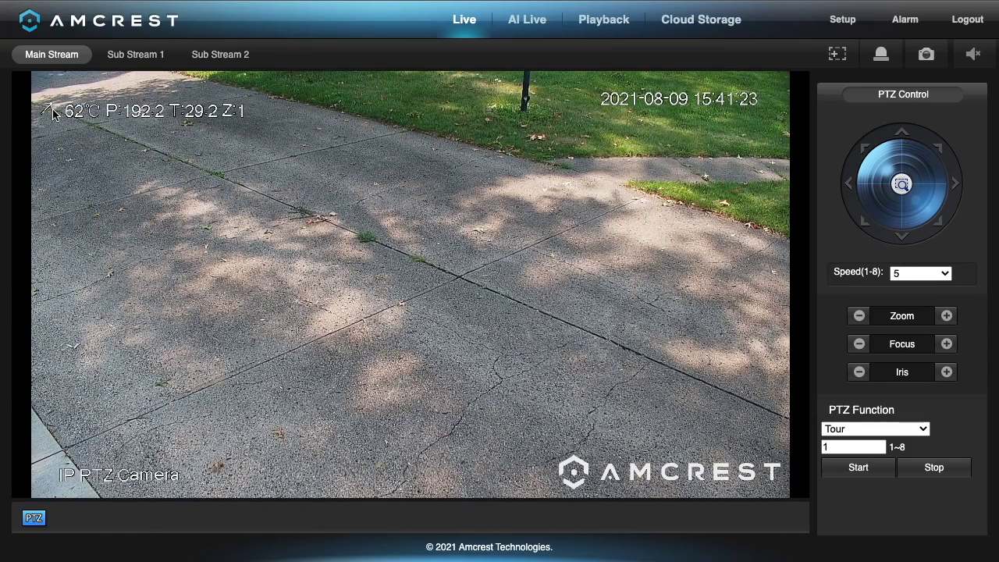
click(946, 316)
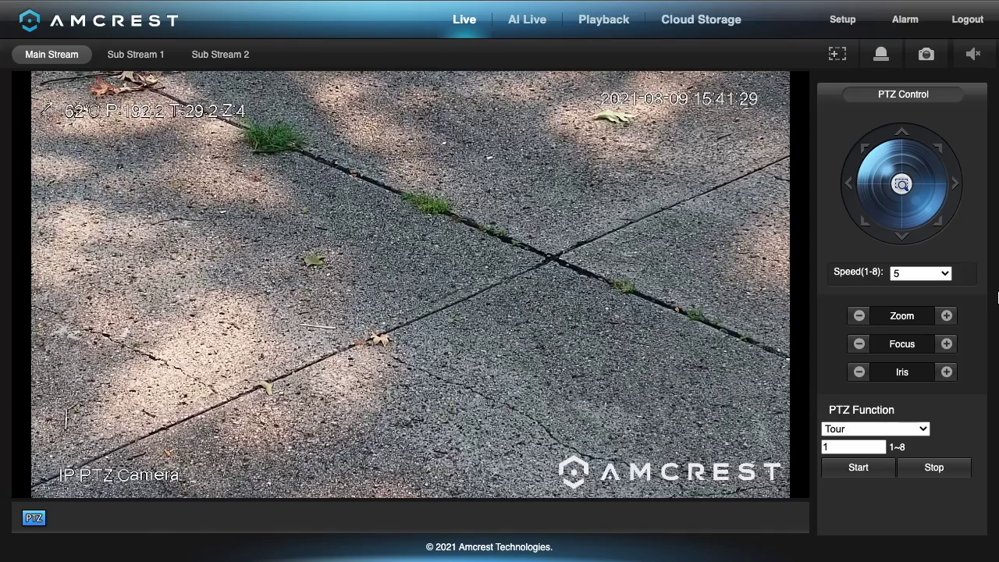
click(948, 317)
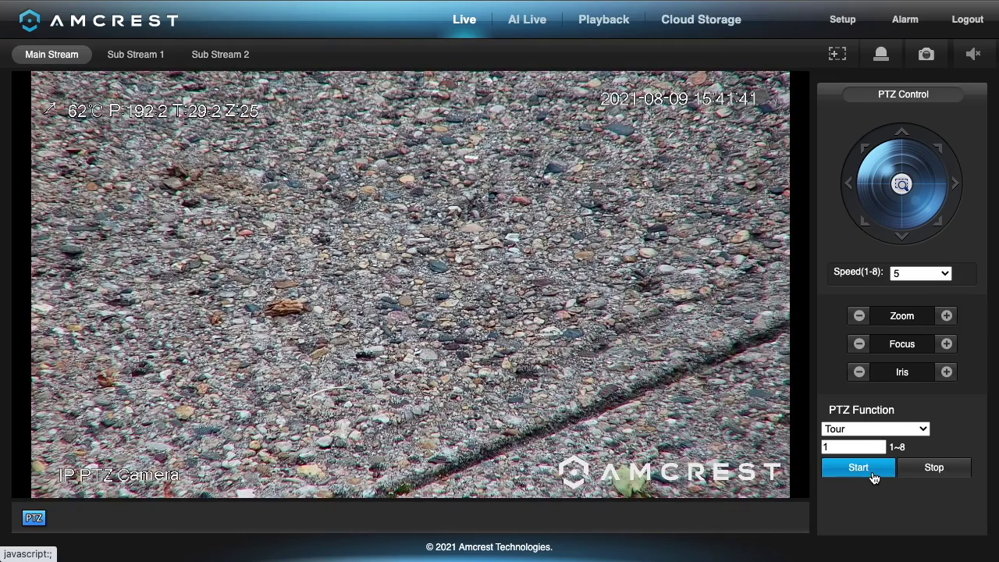
click(858, 468)
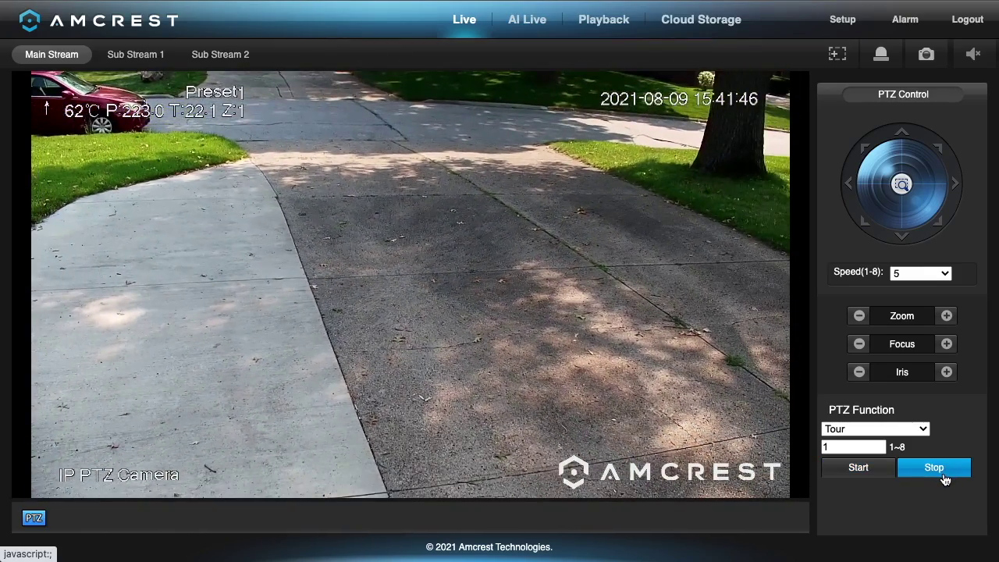
click(944, 479)
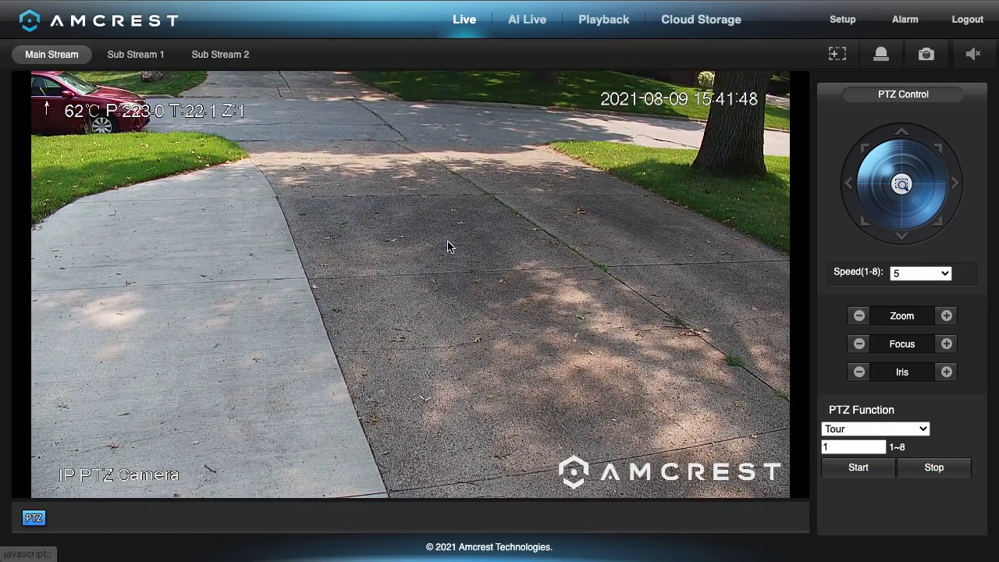